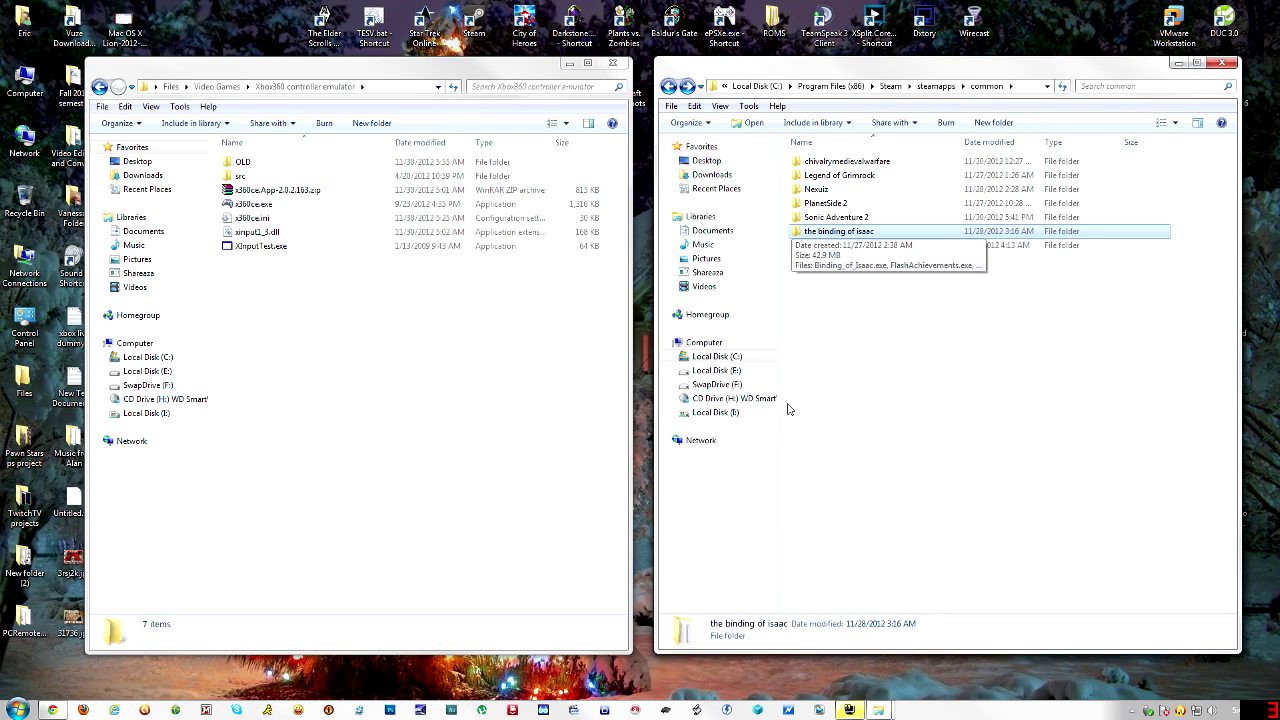
left_click(858, 219)
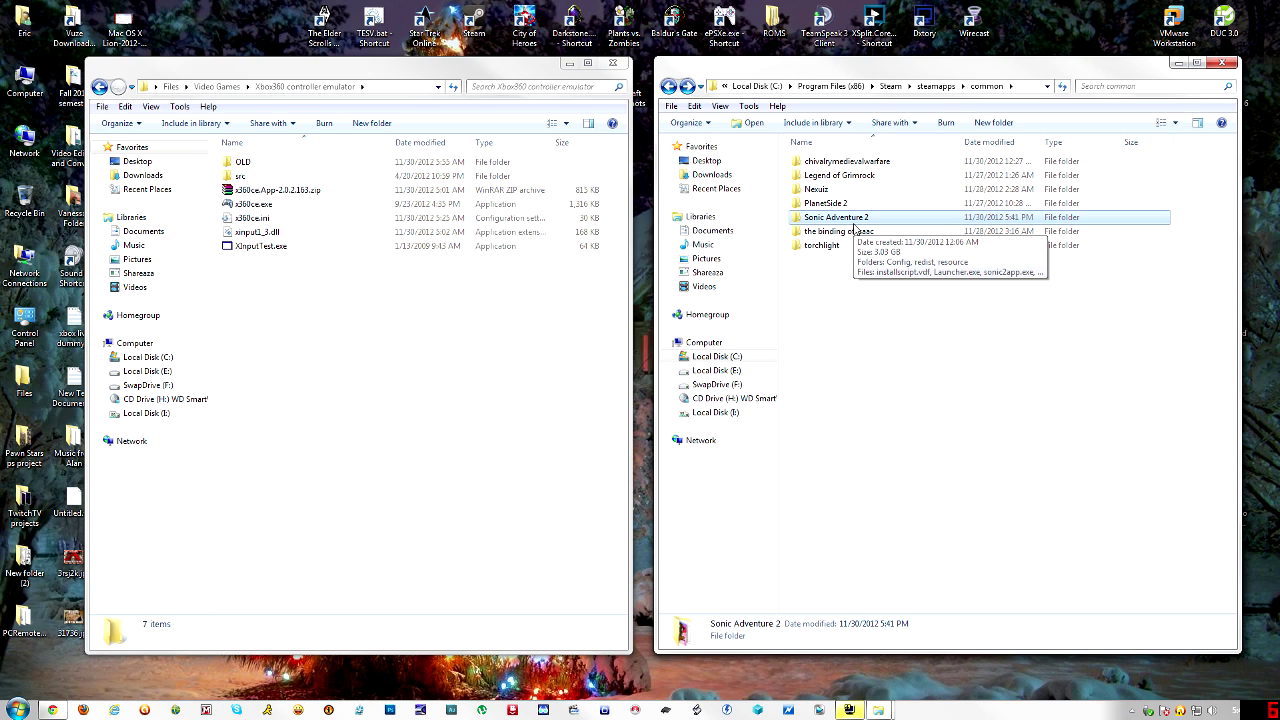
left_click(923, 440)
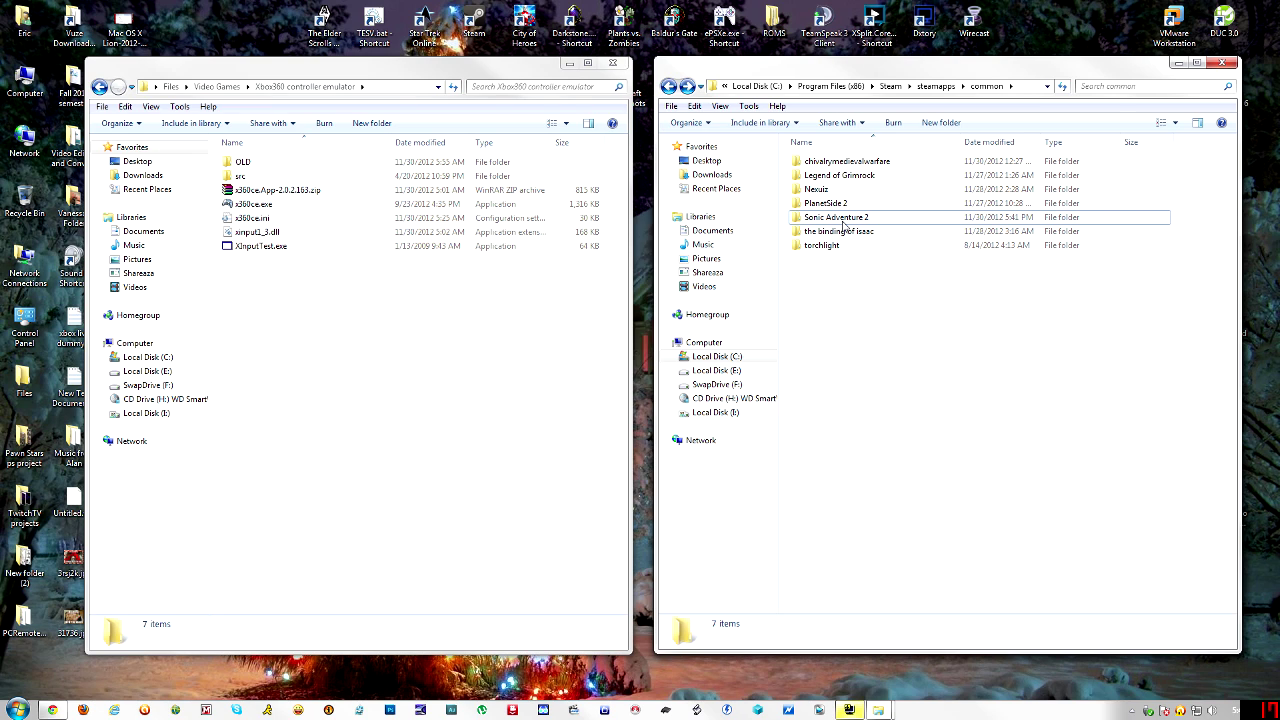
mouse_move(843, 225)
left_click(272, 205)
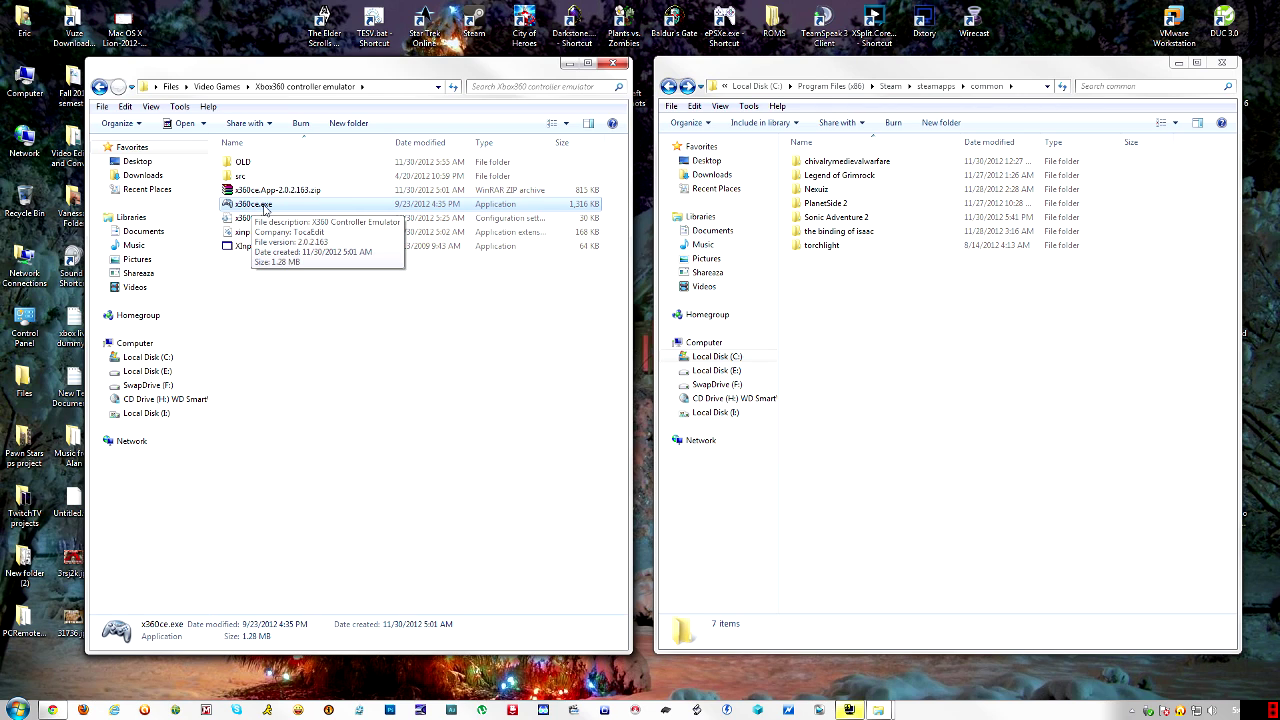
left_click(433, 355)
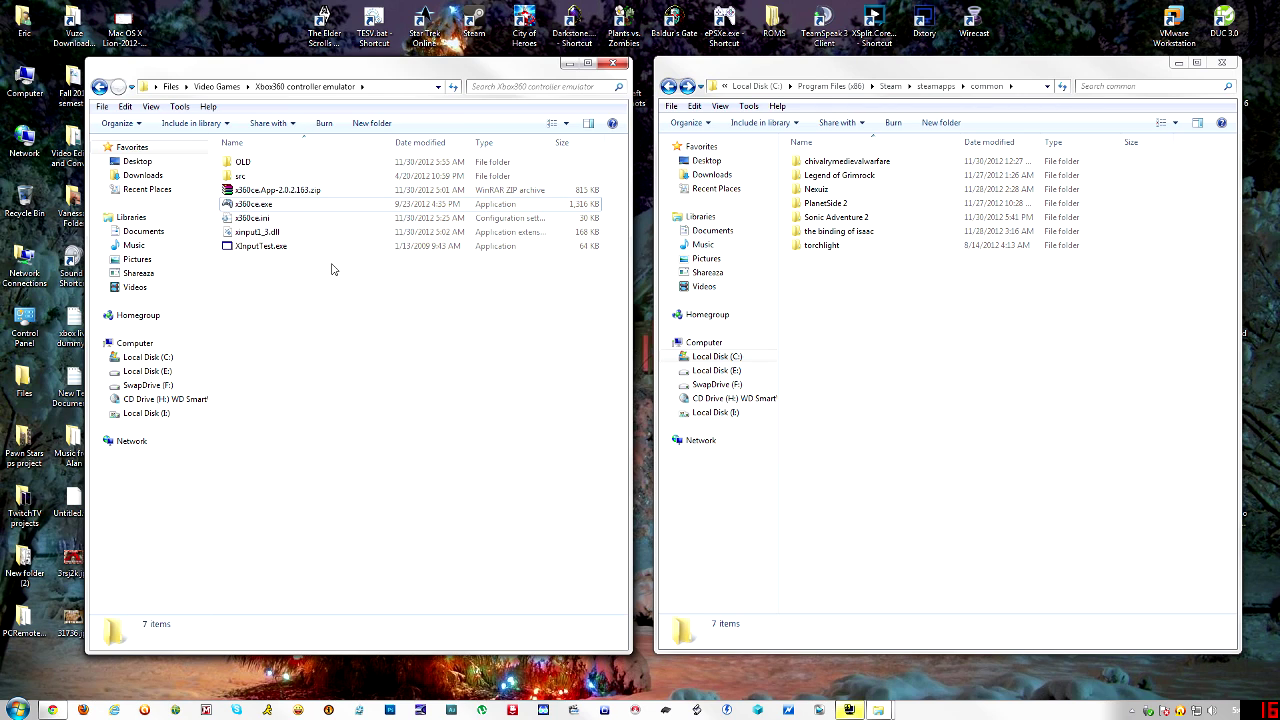
left_click(866, 222)
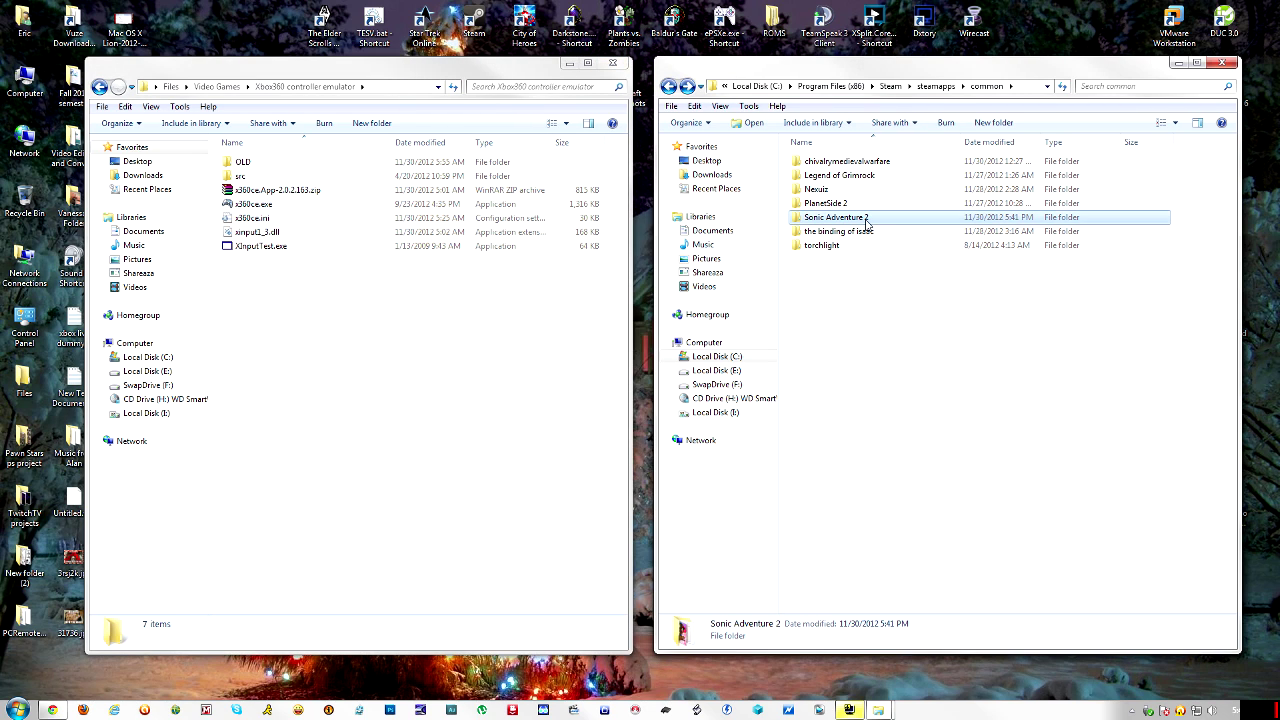
Switch to Chrome and view the x360ce project page with its featured x360ce.App-2.0.2.163.zip download.
left_click(53, 710)
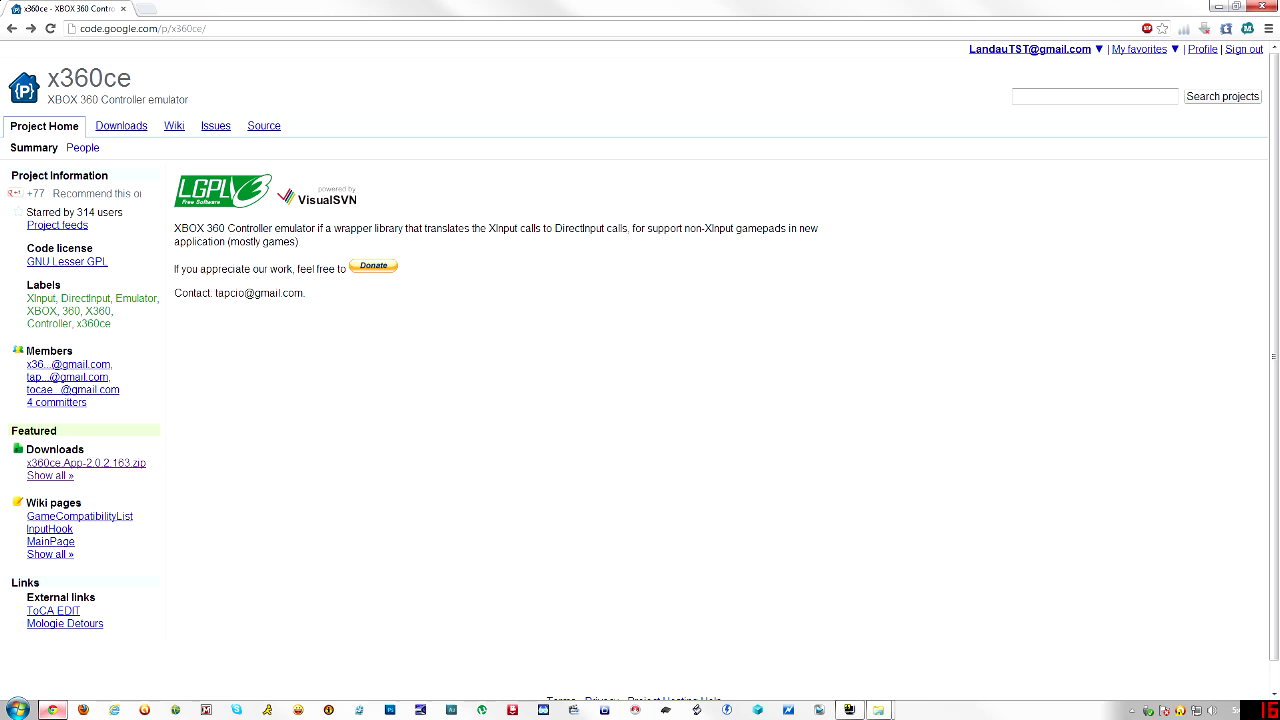
left_click(140, 472)
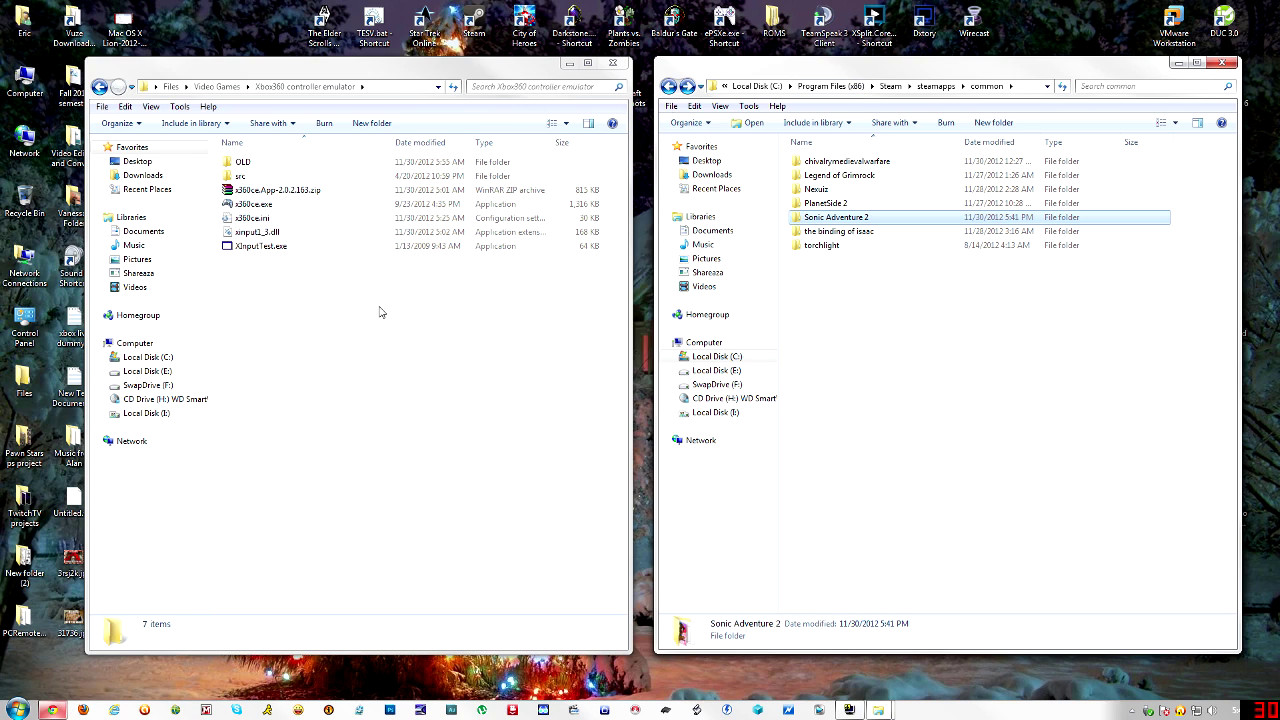
Copy x360ce.exe from the Xbox360 controller emulator folder into the Sonic Adventure 2 folder under Steam's common folder.
left_click(379, 312)
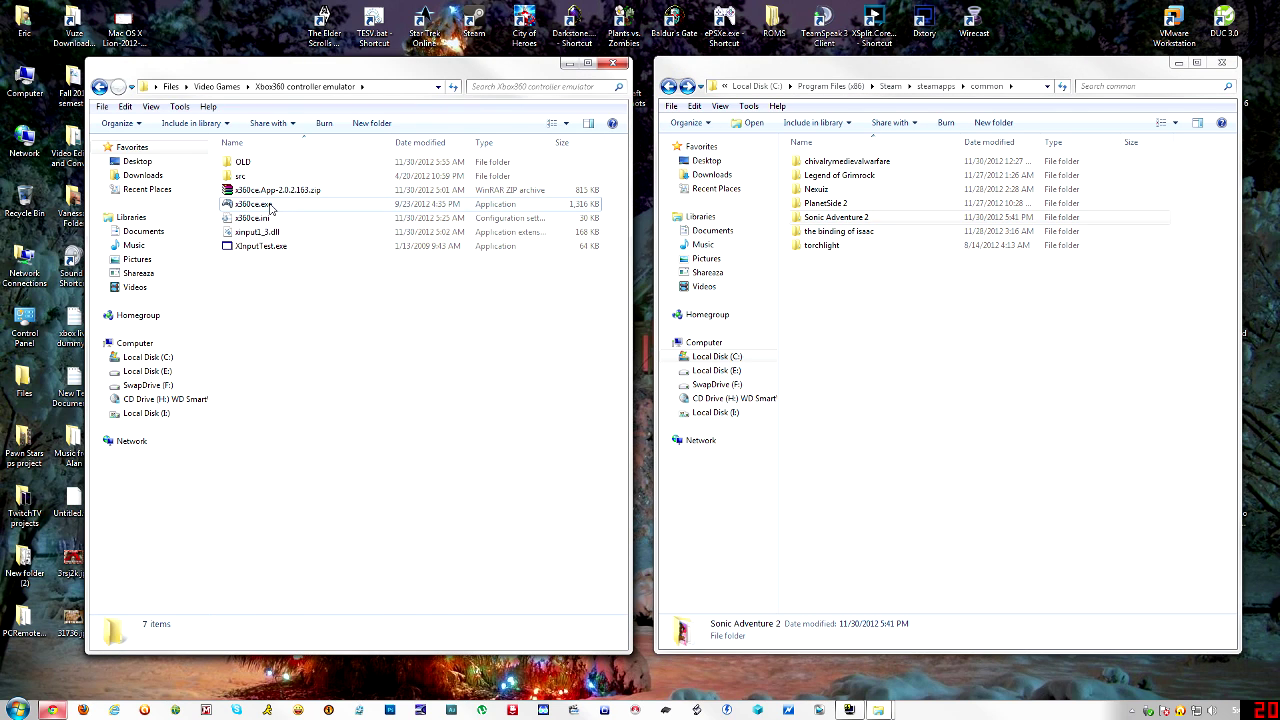
left_click(270, 207)
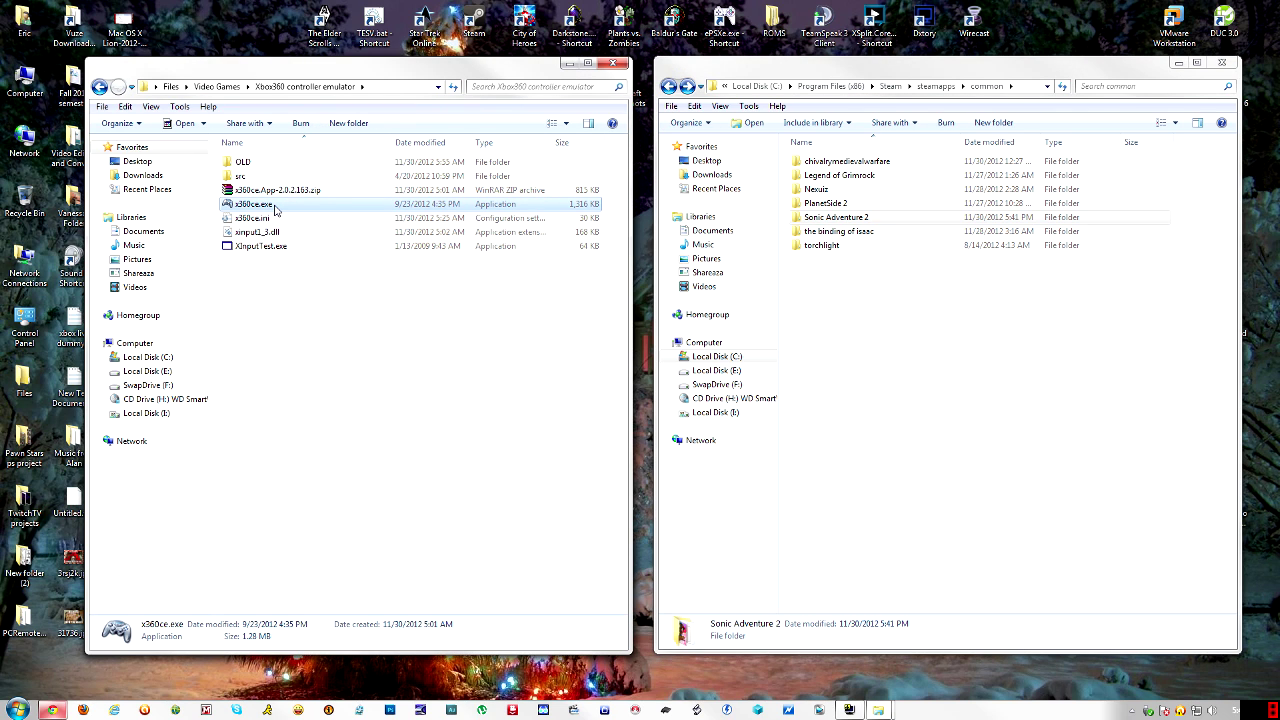
left_click_drag(914, 74, 910, 76)
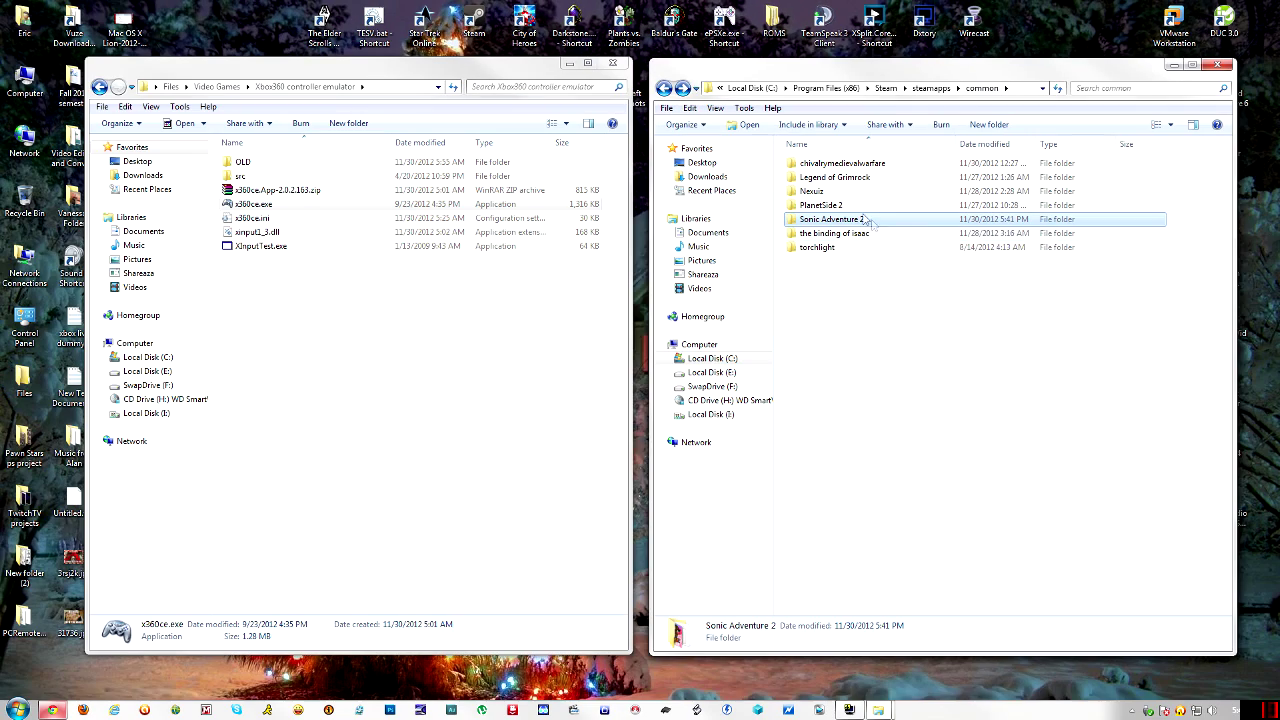
double_click(866, 220)
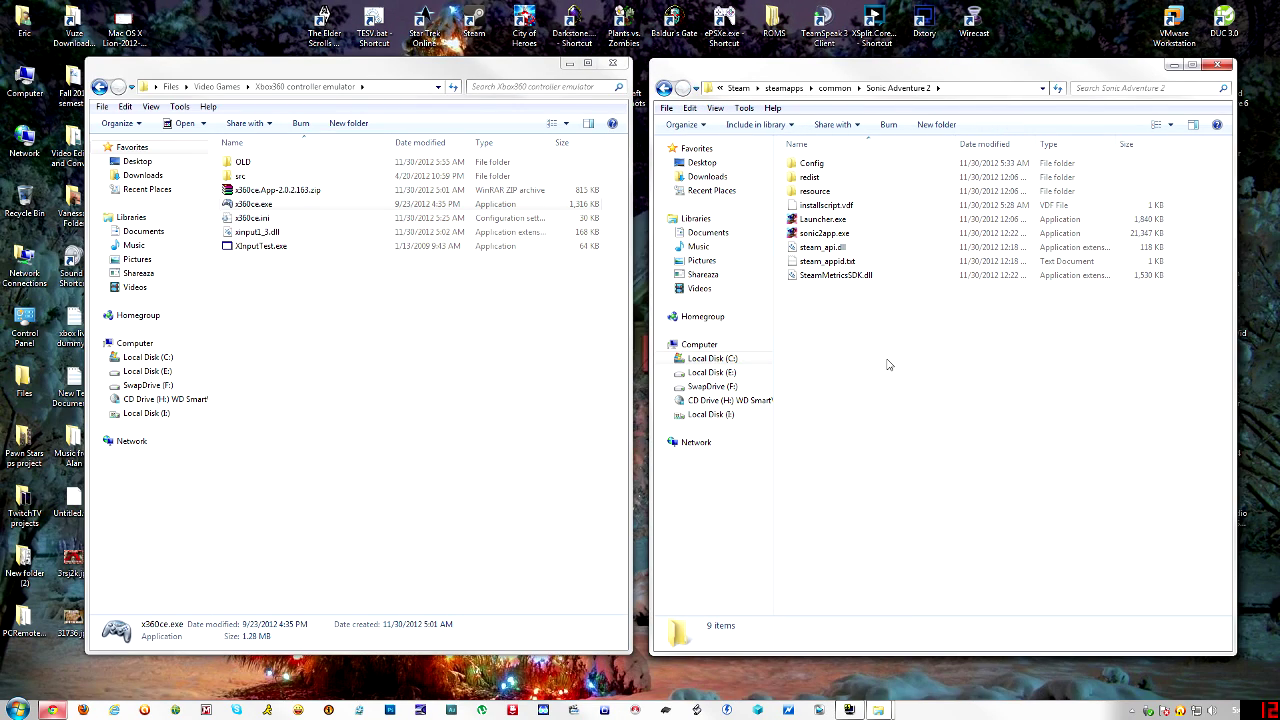
left_click(270, 208)
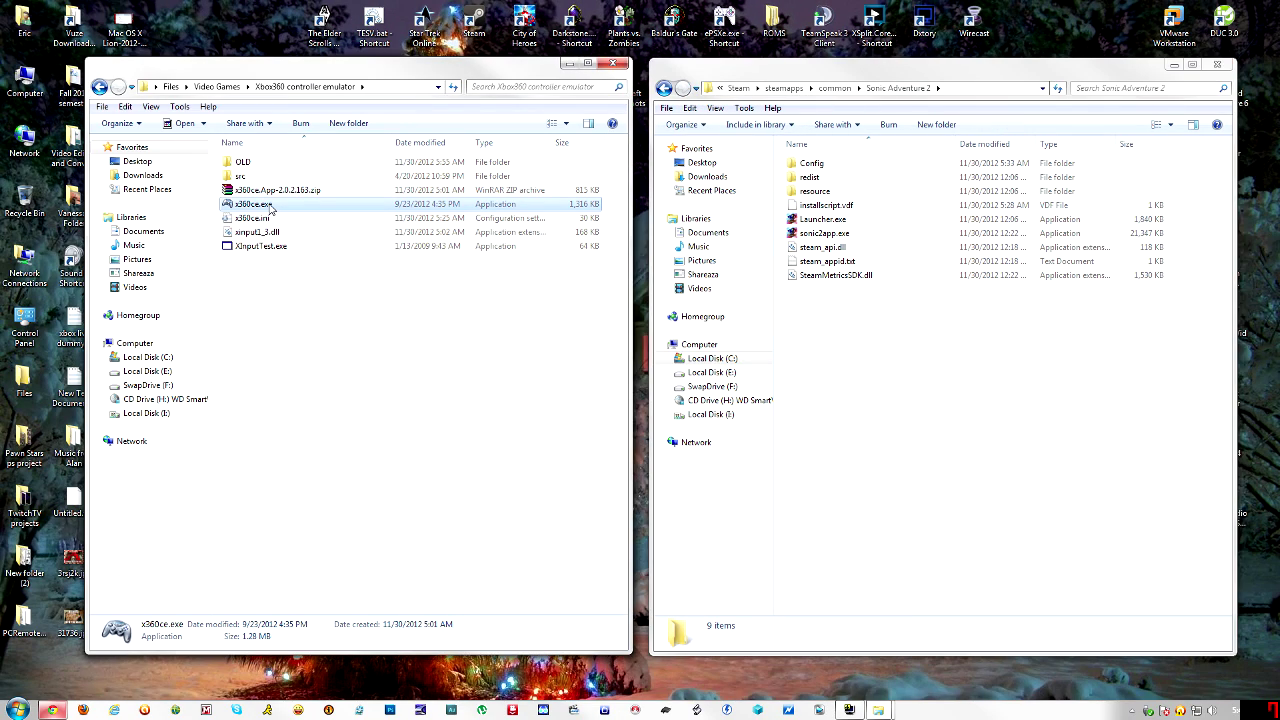
left_click_drag(270, 208, 835, 329)
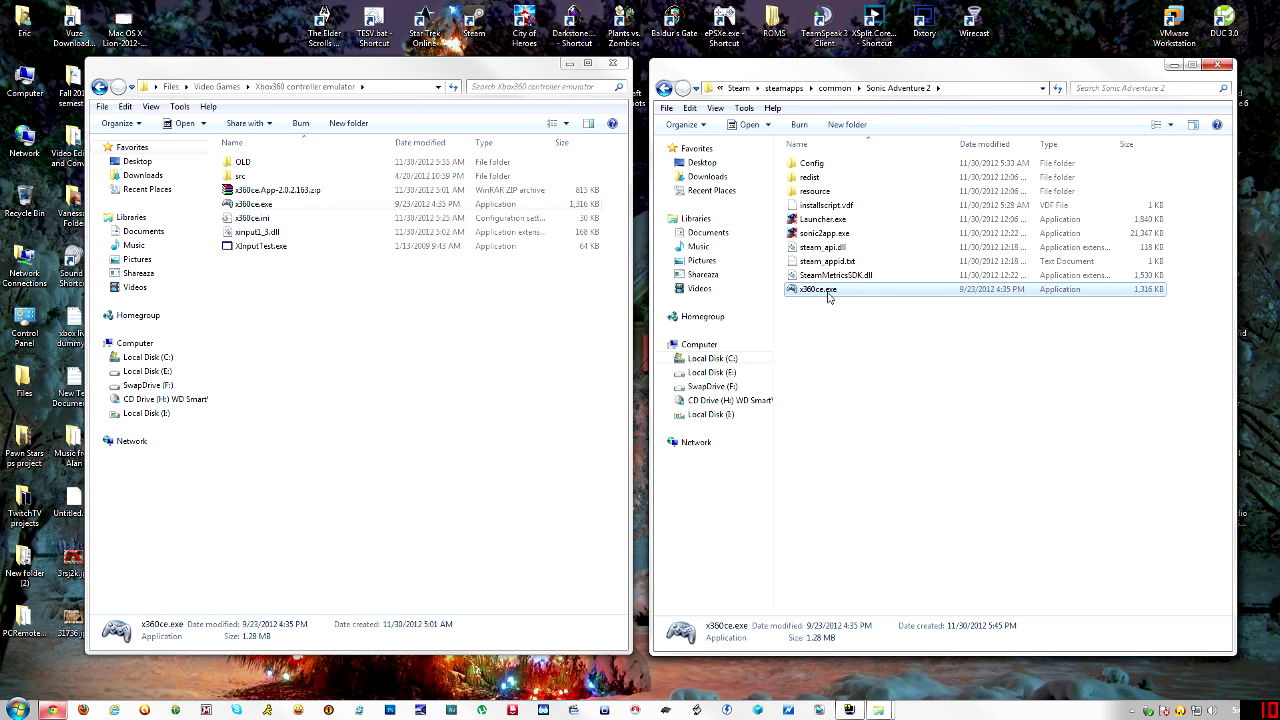
Run x360ce.exe from the Sonic Adventure 2 folder and create the missing x360ce.ini and xinput1_3.dll files.
double_click(820, 290)
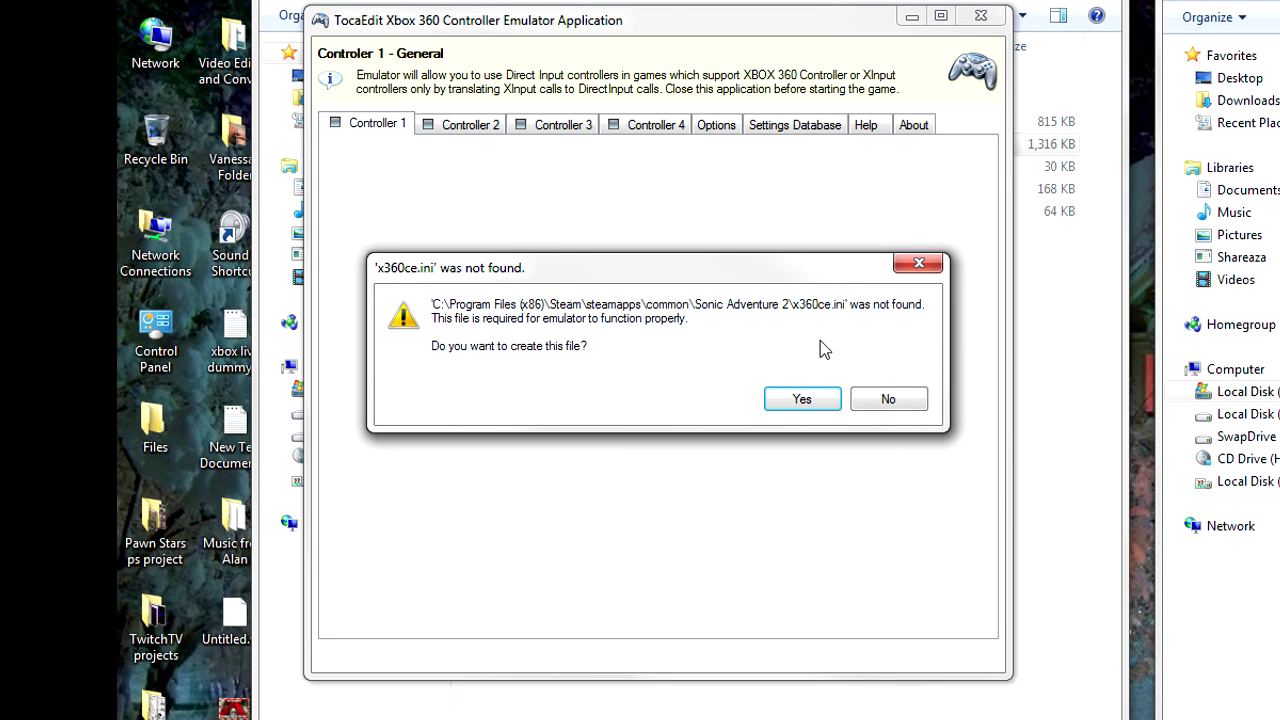
left_click(808, 400)
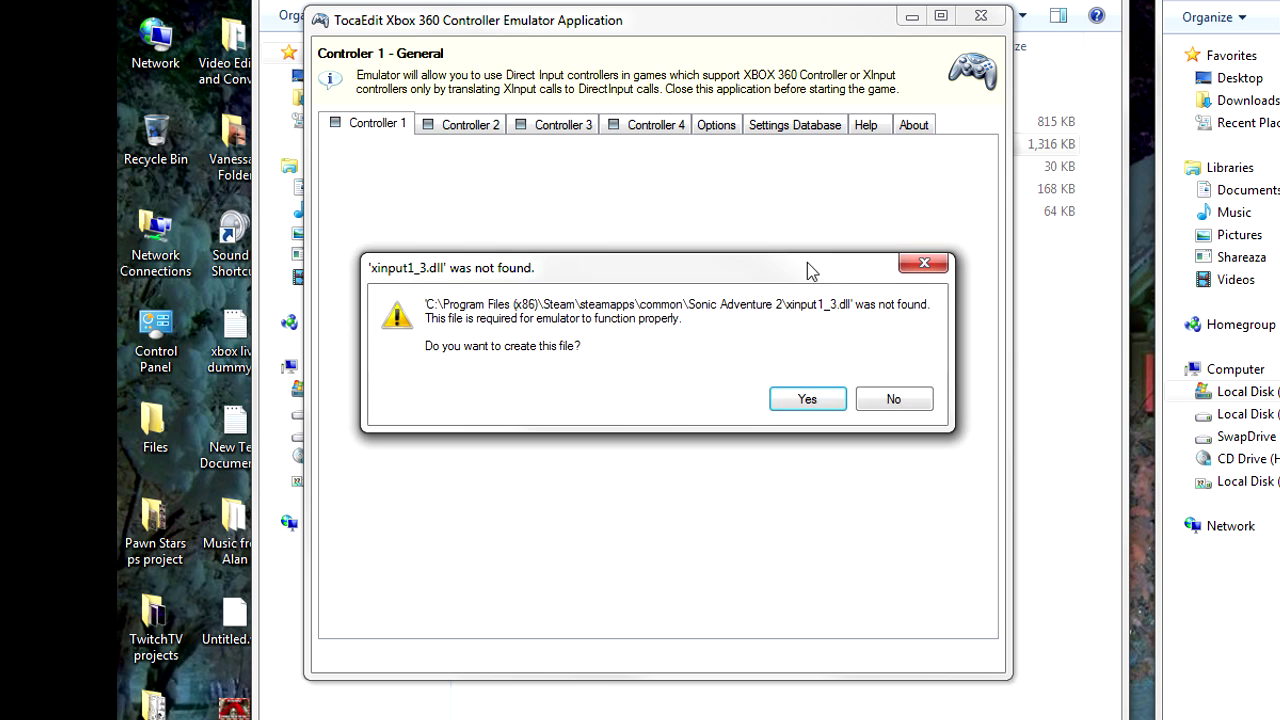
left_click(808, 399)
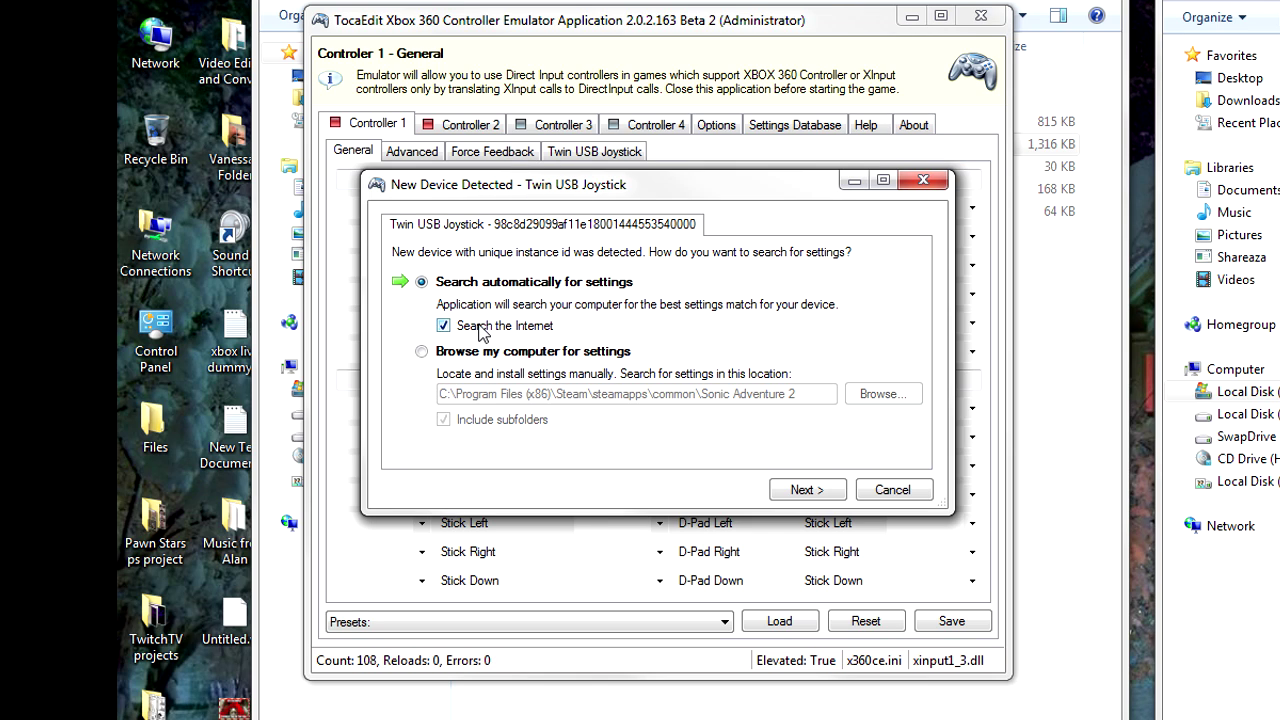
Search automatically, including the Internet, for settings for both detected Twin USB Joystick devices and load the configurations found.
left_click(444, 326)
left_click(801, 507)
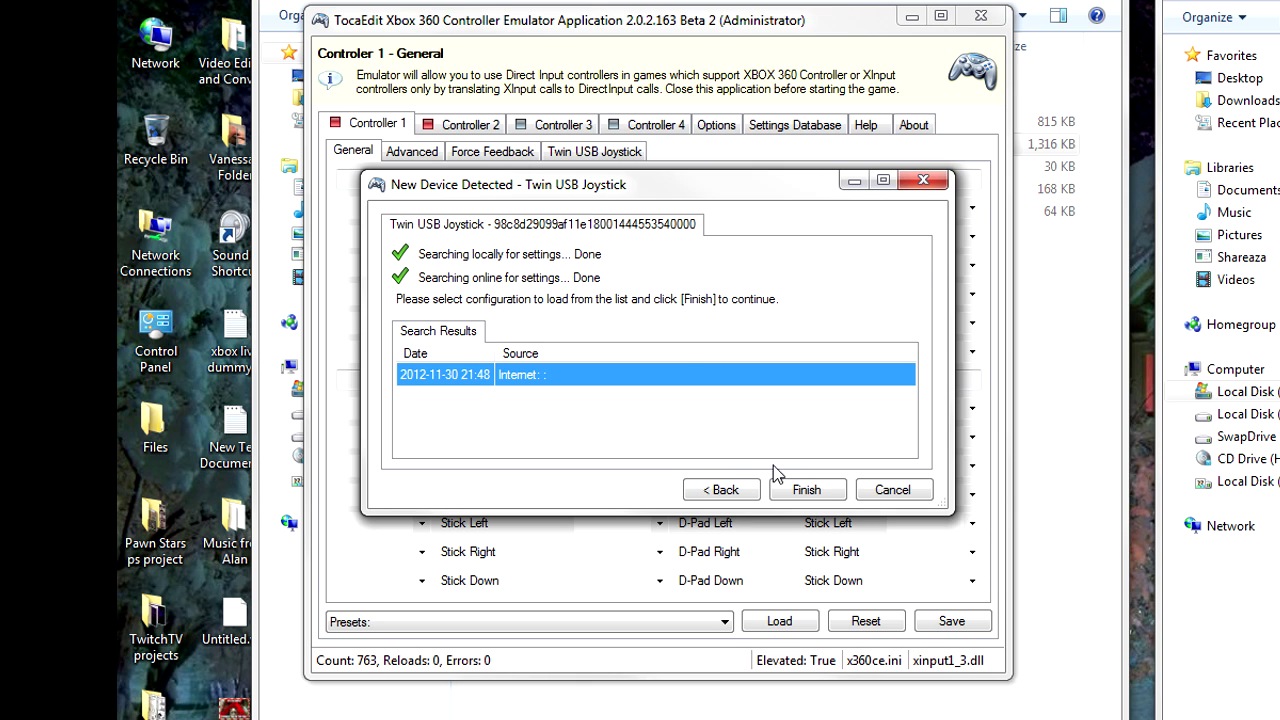
left_click(806, 489)
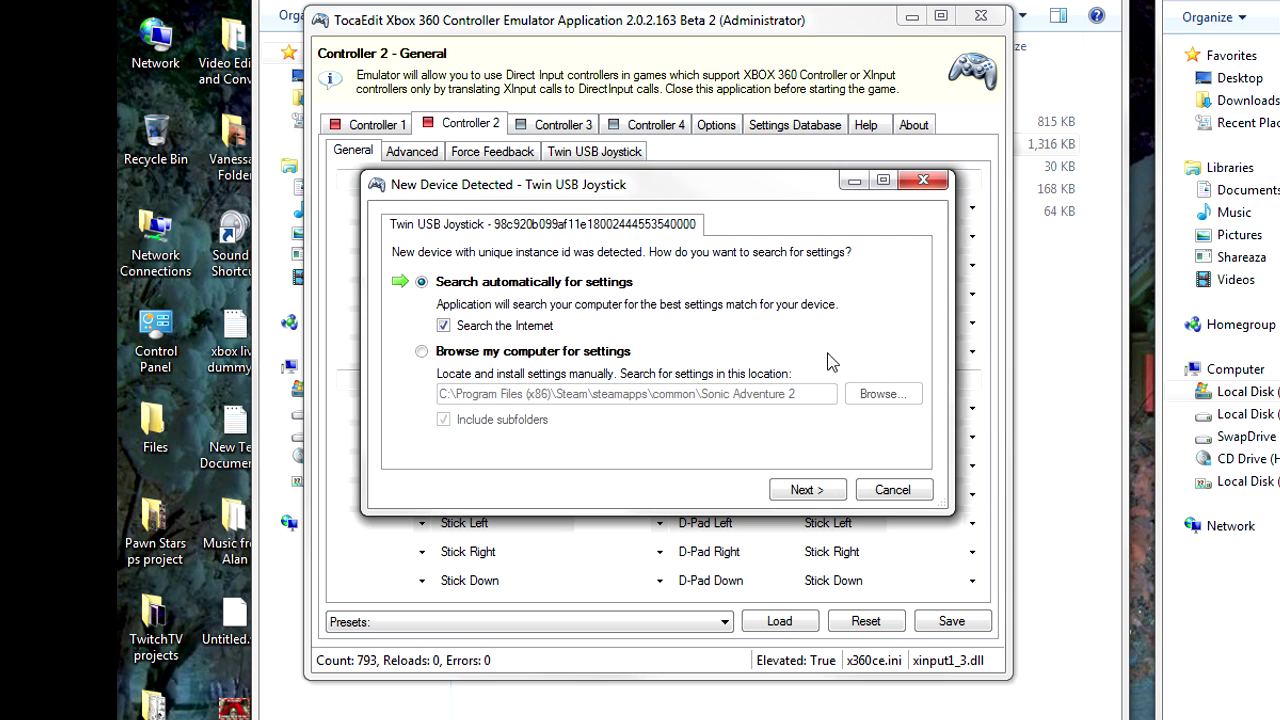
left_click(807, 488)
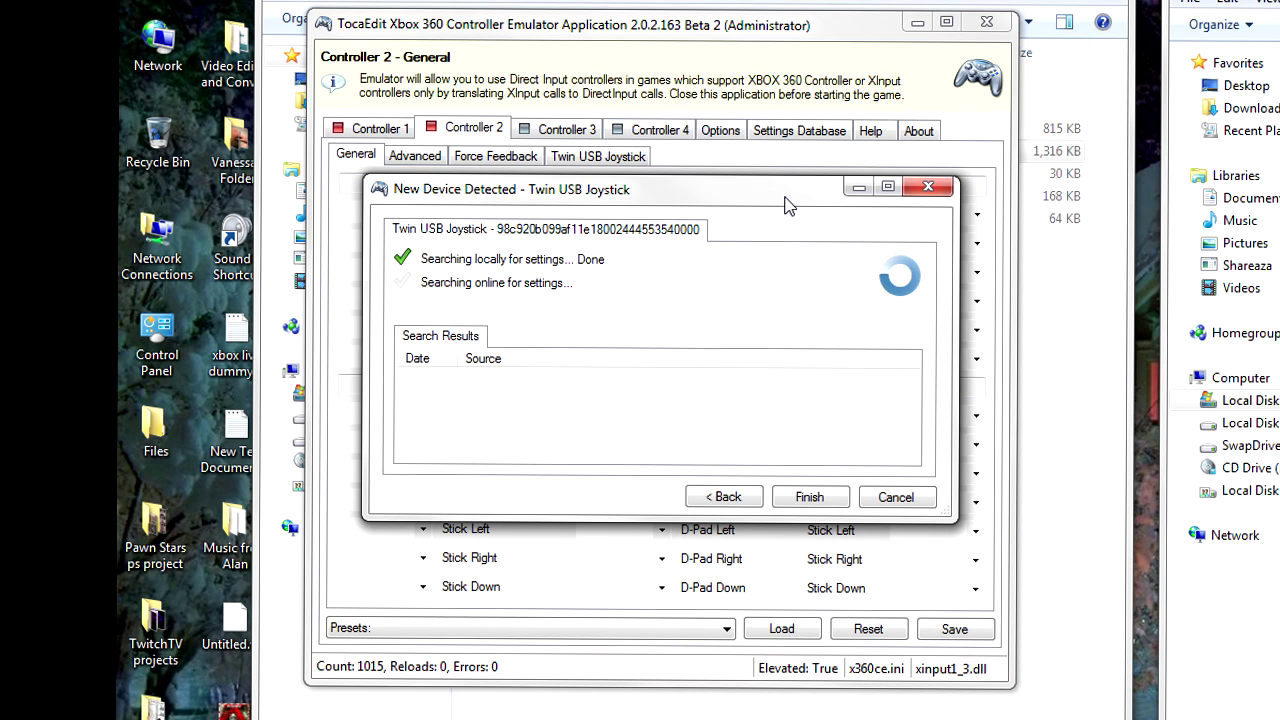
left_click(809, 497)
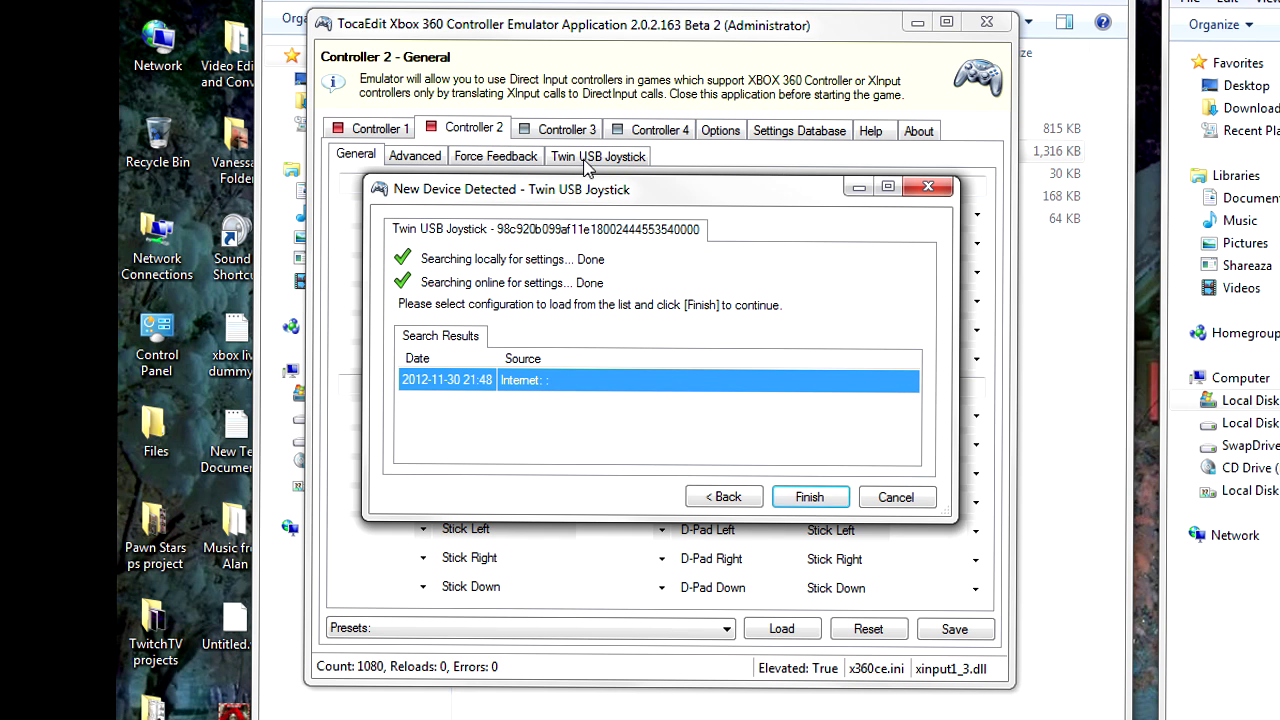
Show Controller 1's general button mapping, save the emulator settings, and close the emulator application.
left_click(398, 134)
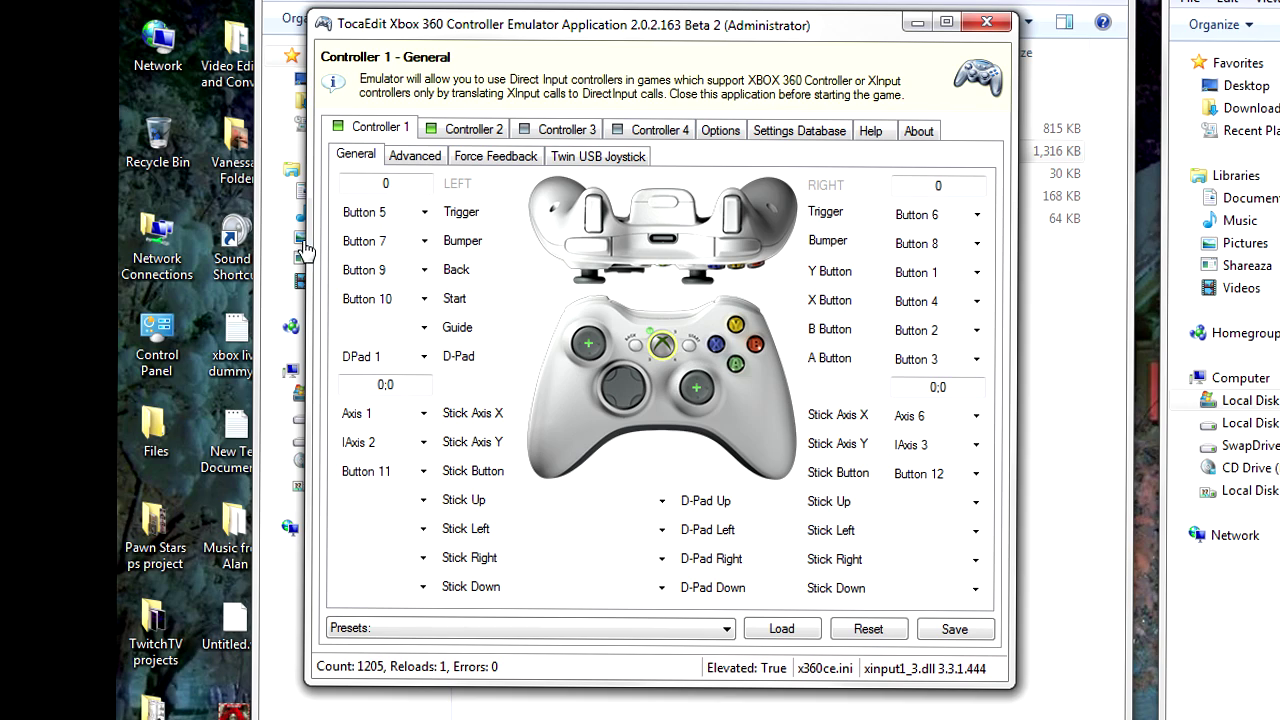
left_click(976, 632)
left_click(986, 22)
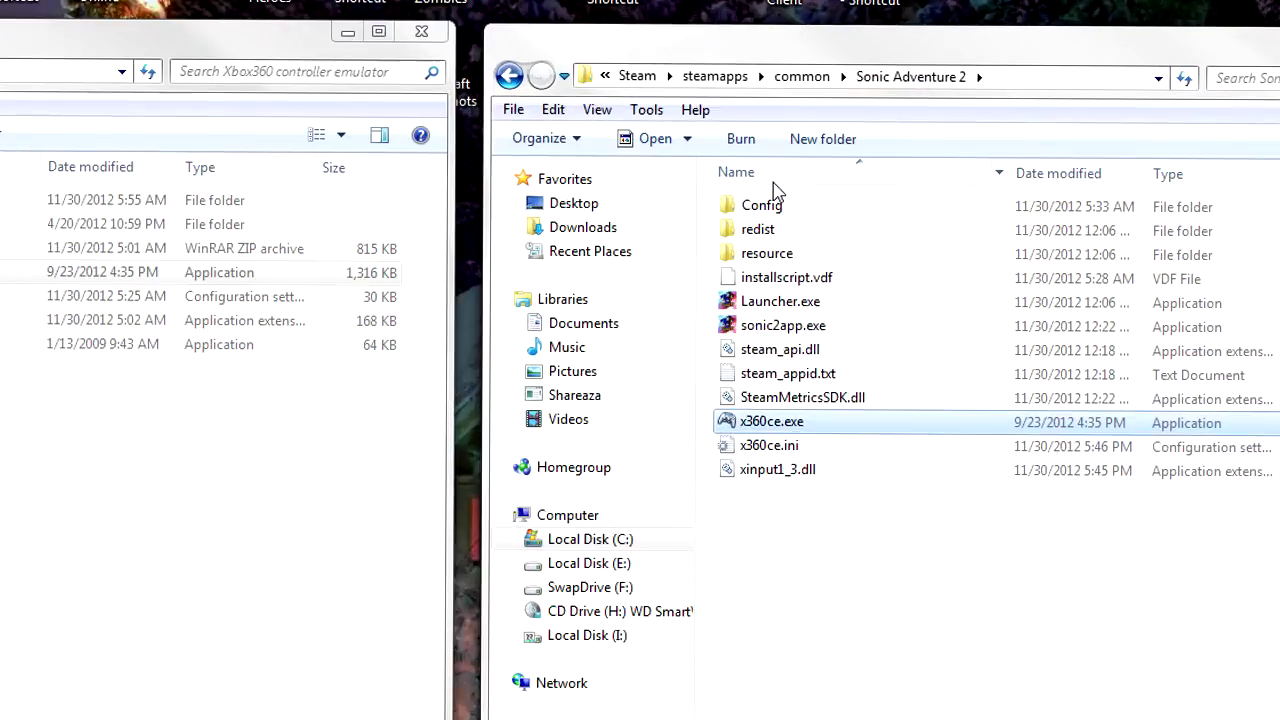
Open Keyboard.cfg from the game's Config folder, set the first player's InputWay to 1, then save and close the file.
double_click(765, 208)
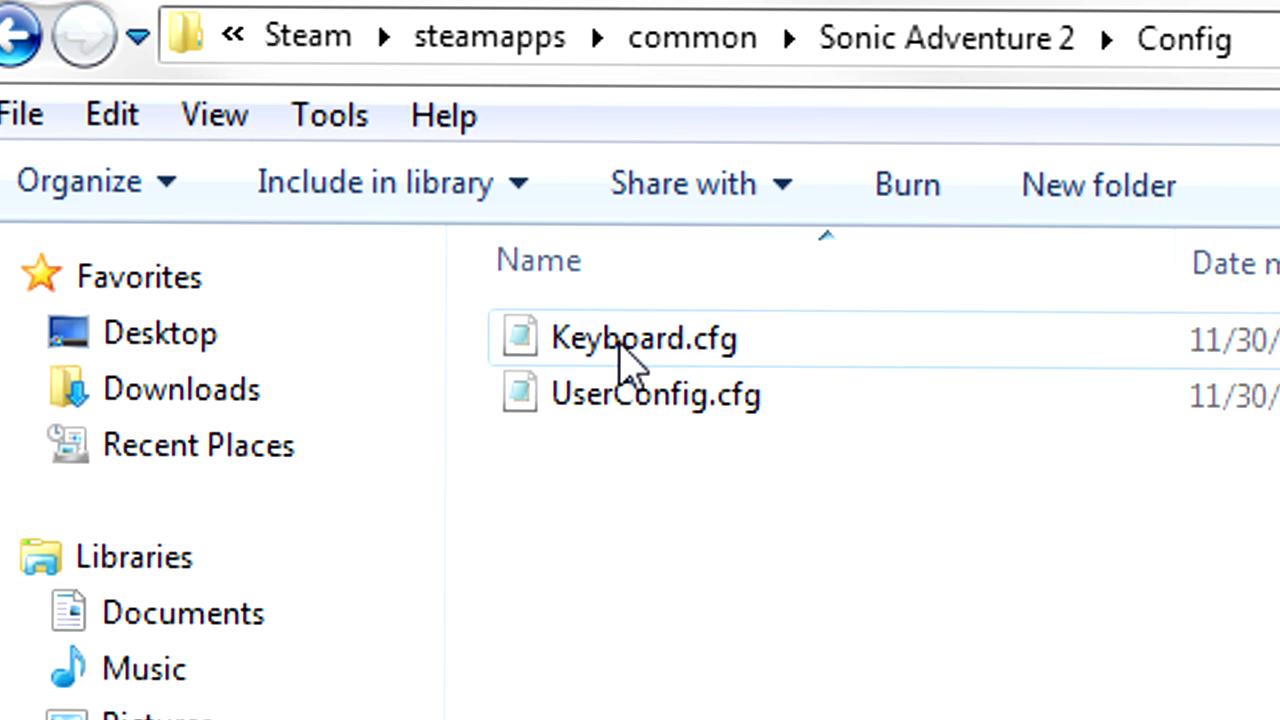
double_click(709, 343)
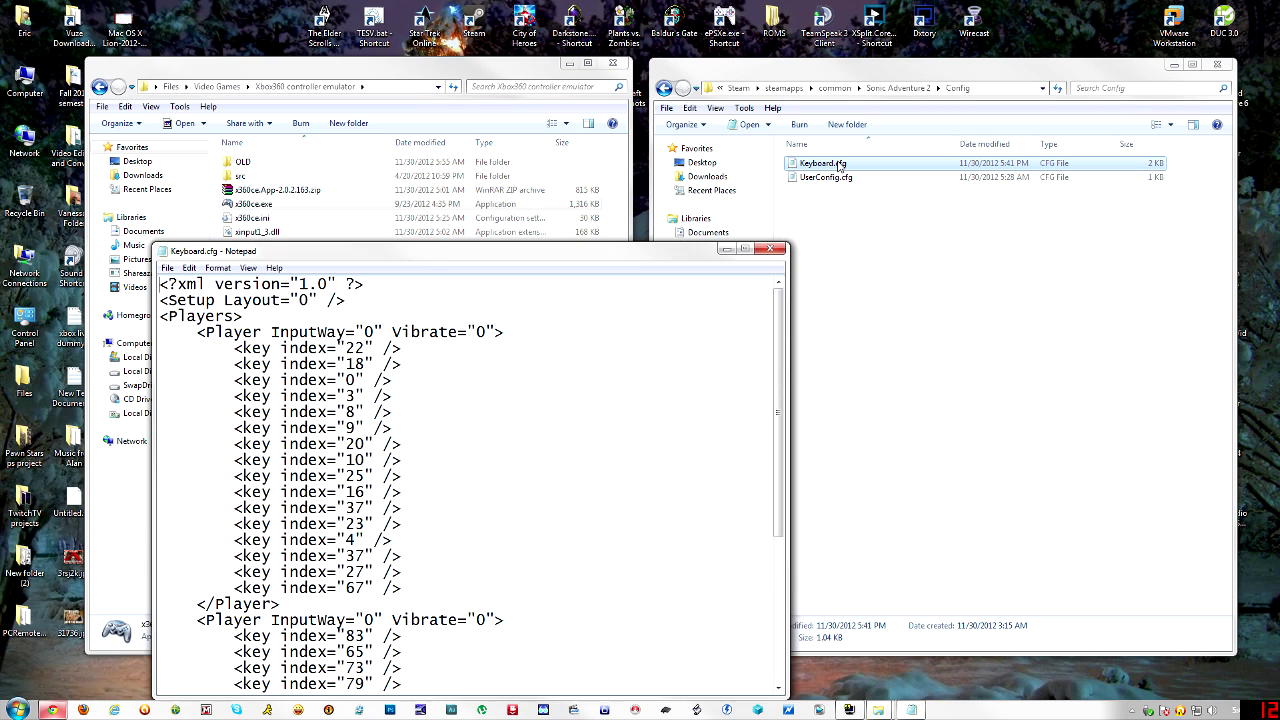
left_click_drag(337, 347, 241, 316)
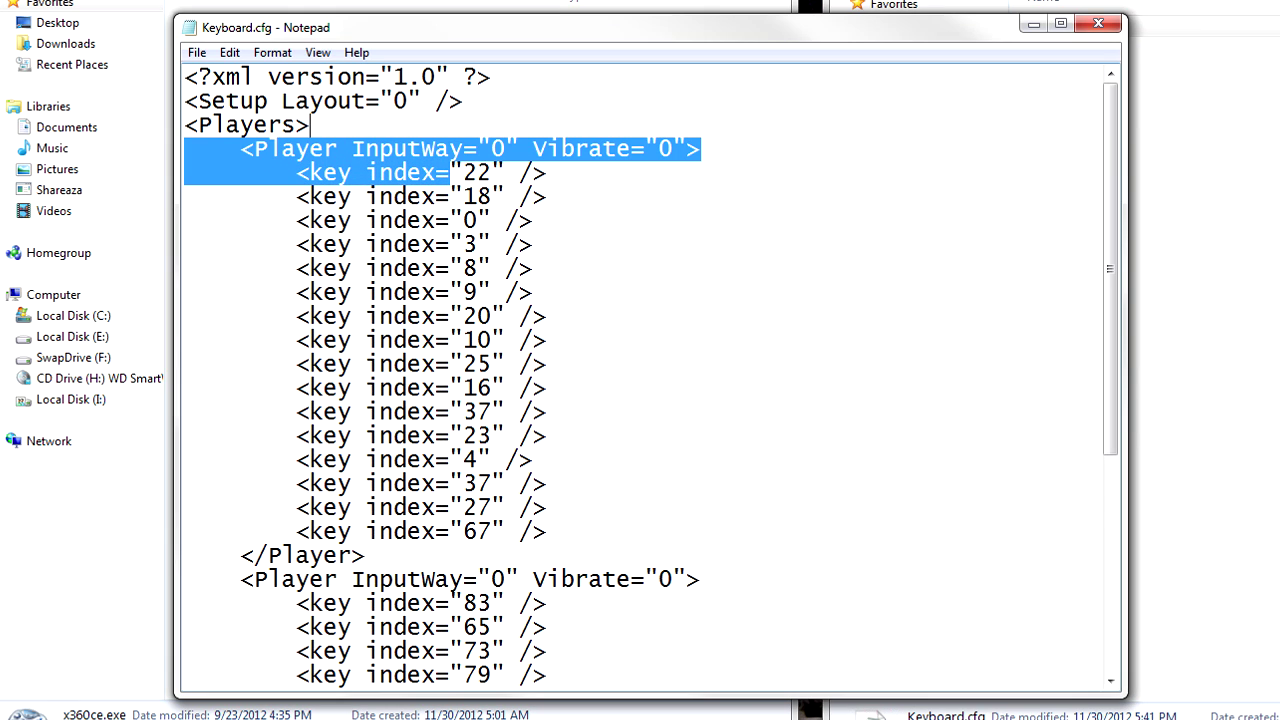
left_click(505, 149)
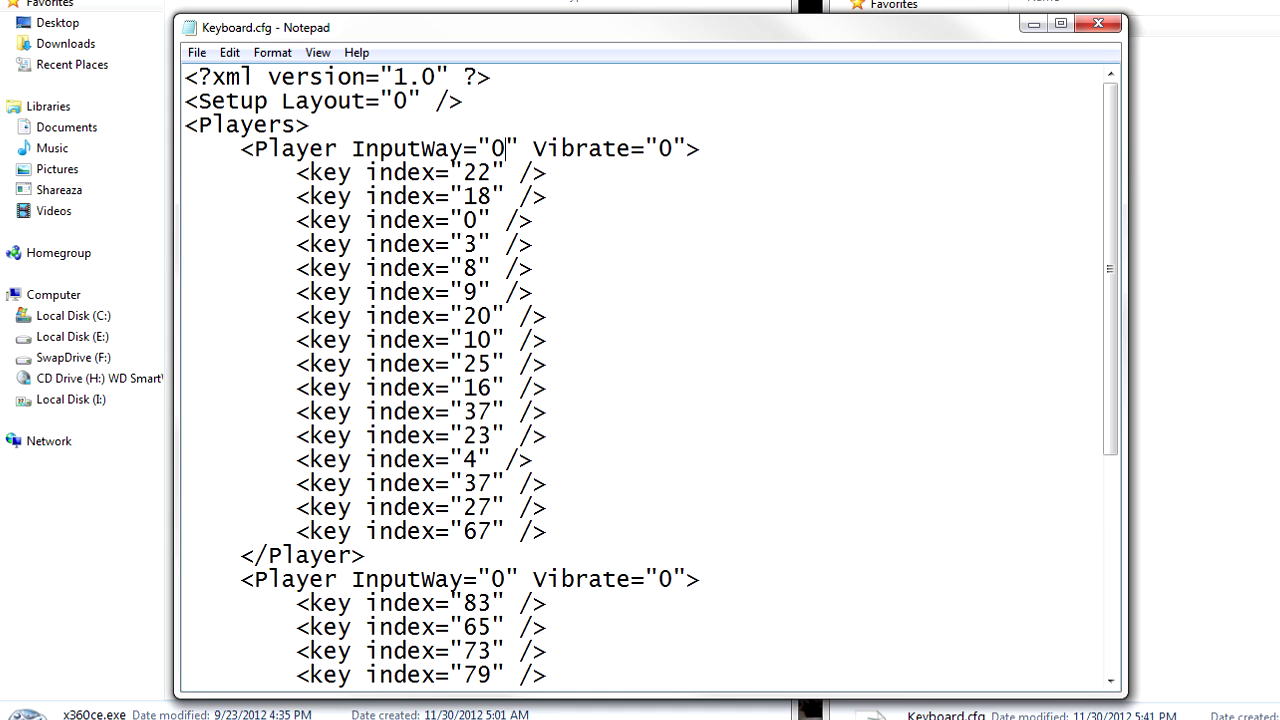
key("BackSpace")
type("1")
left_click(195, 54)
left_click(224, 118)
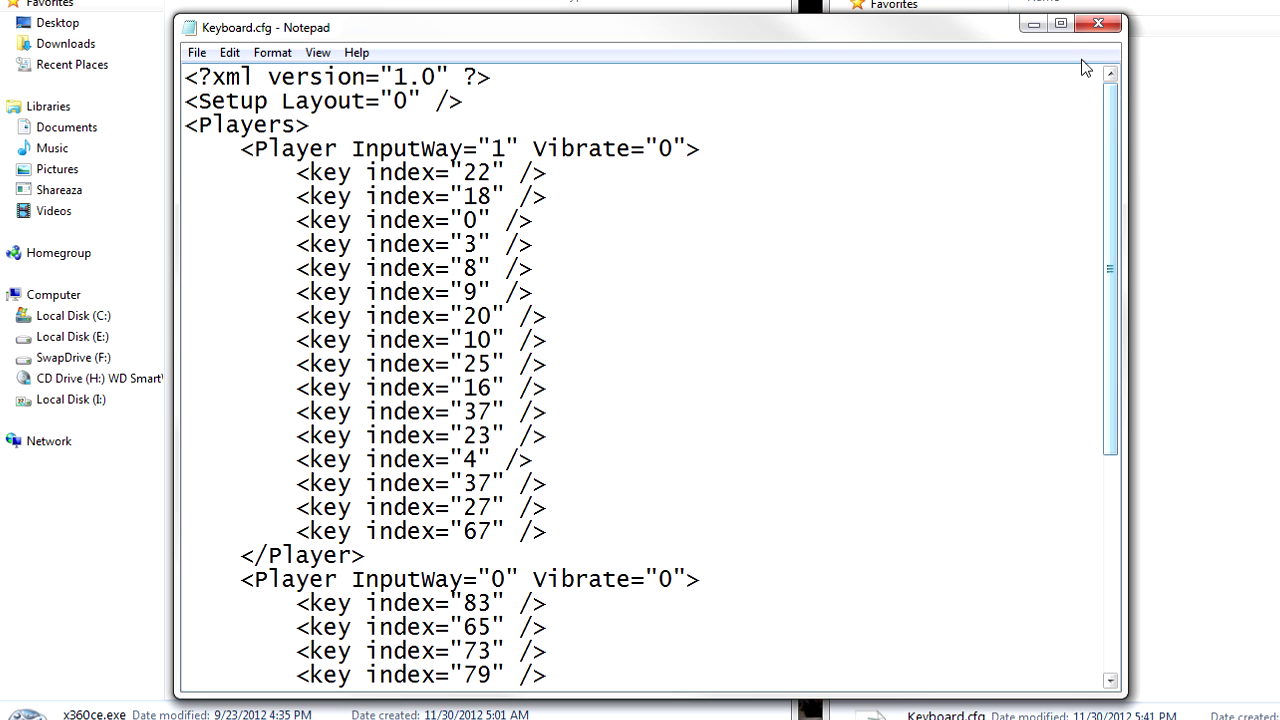
left_click(1092, 25)
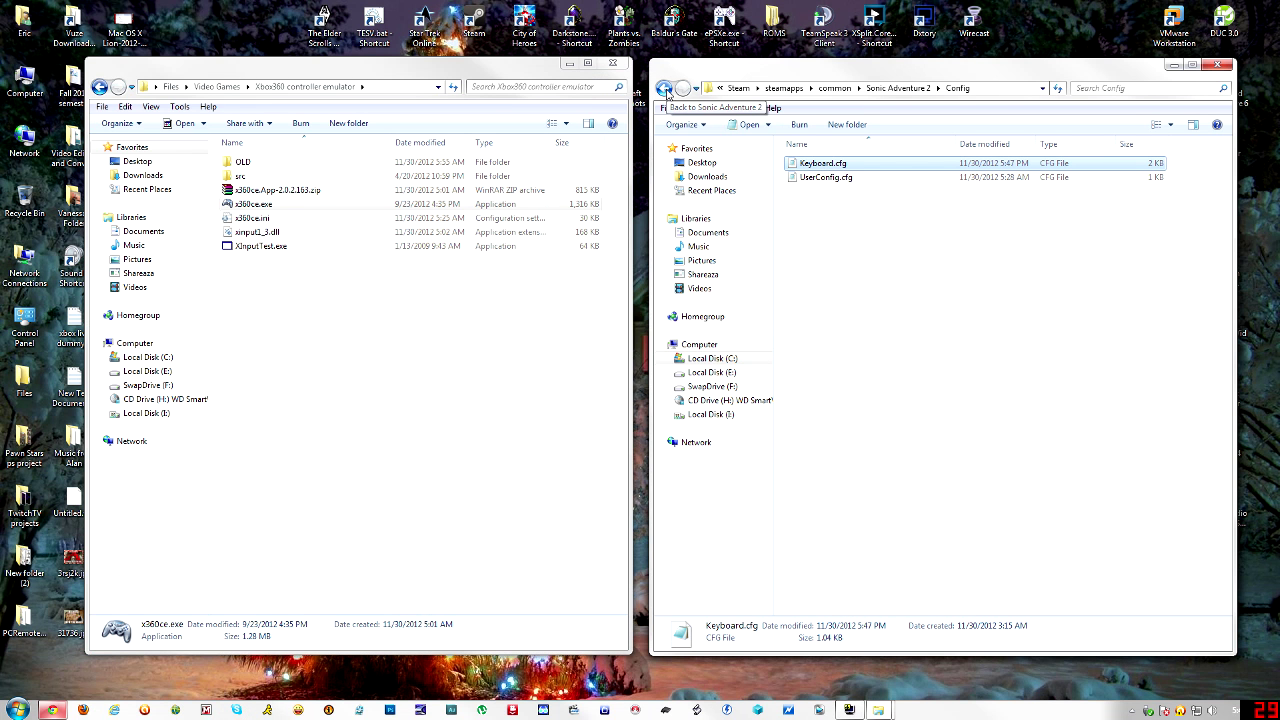
Run Launcher.exe from the Sonic Adventure 2 folder, check Player 1's controller type choices, and close the launcher.
left_click(666, 90)
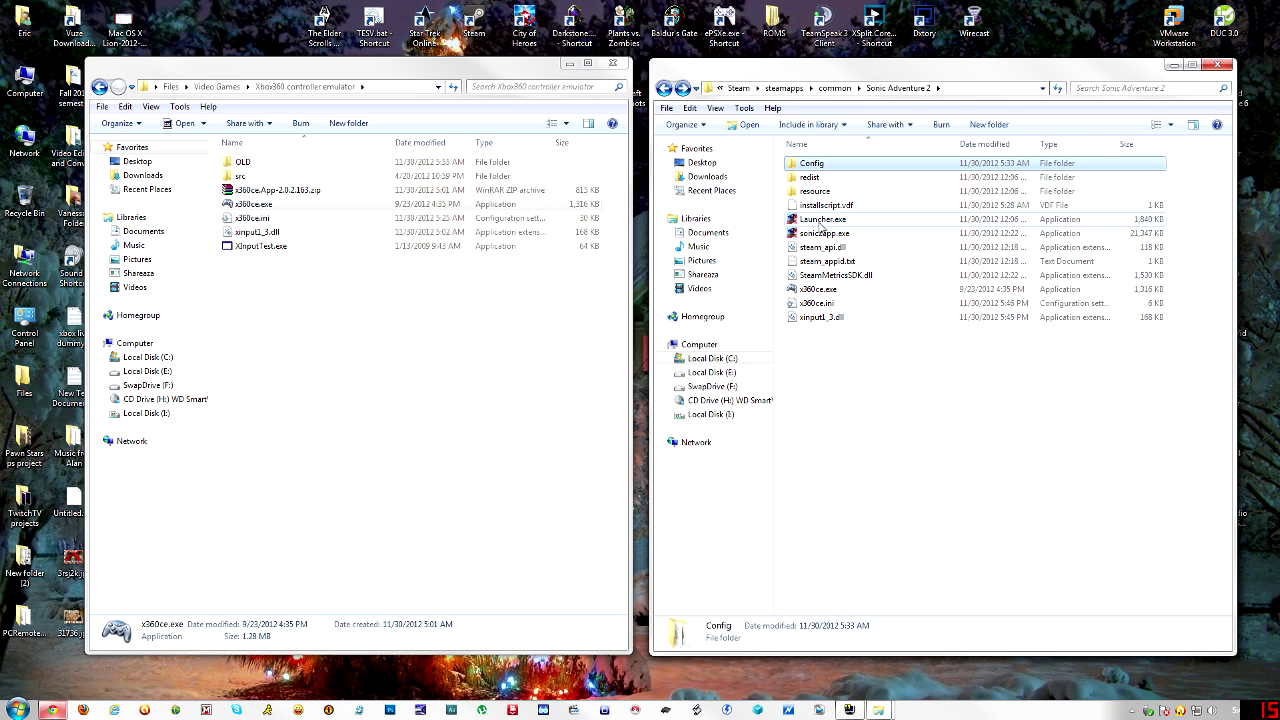
left_click(821, 220)
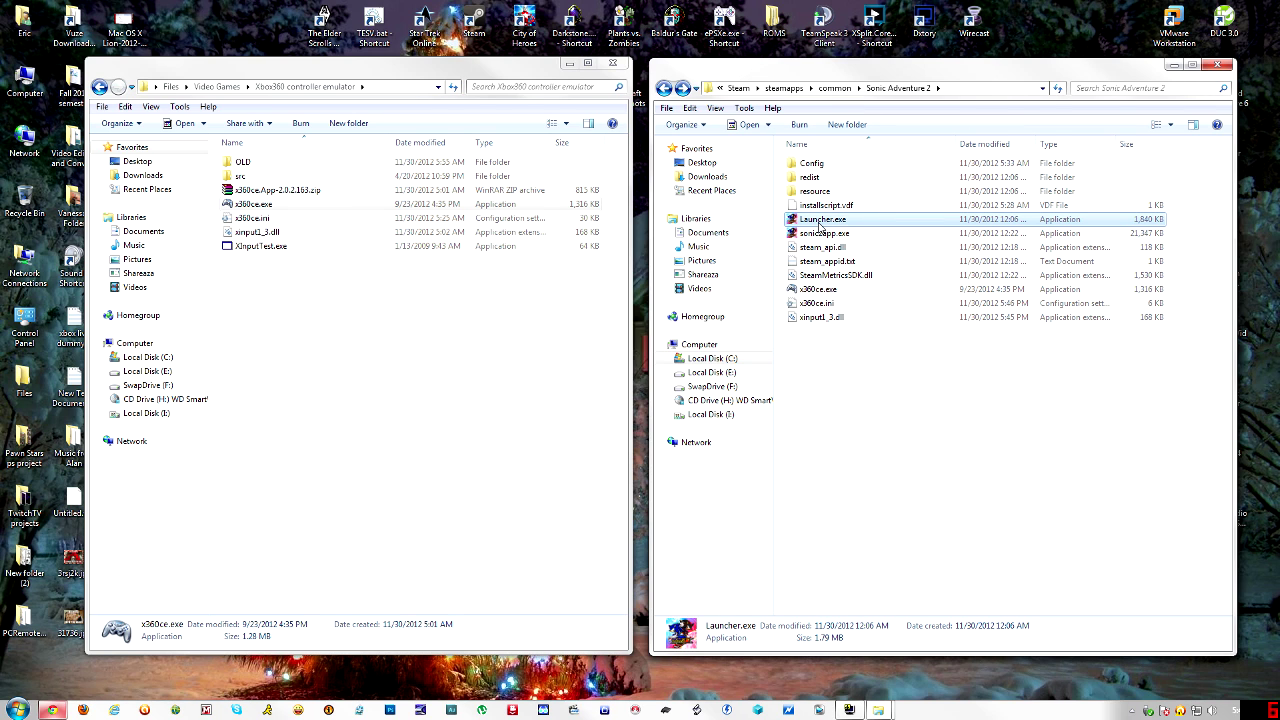
double_click(820, 222)
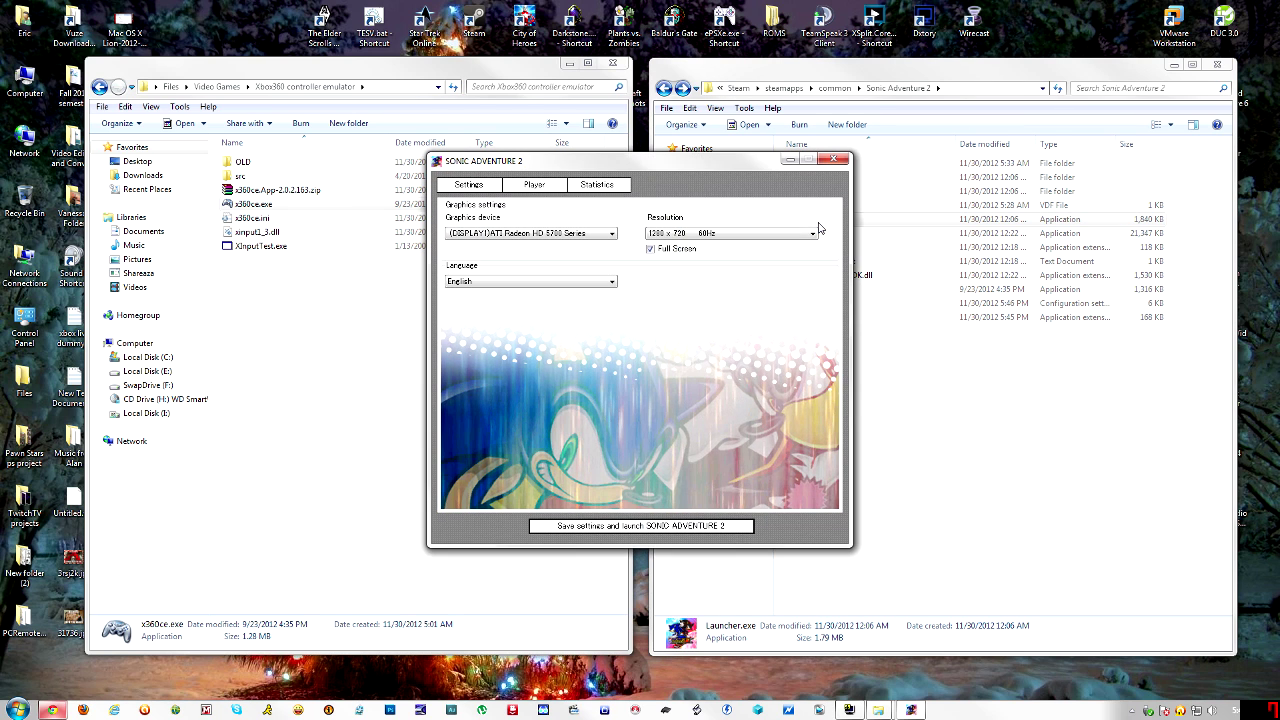
left_click(535, 185)
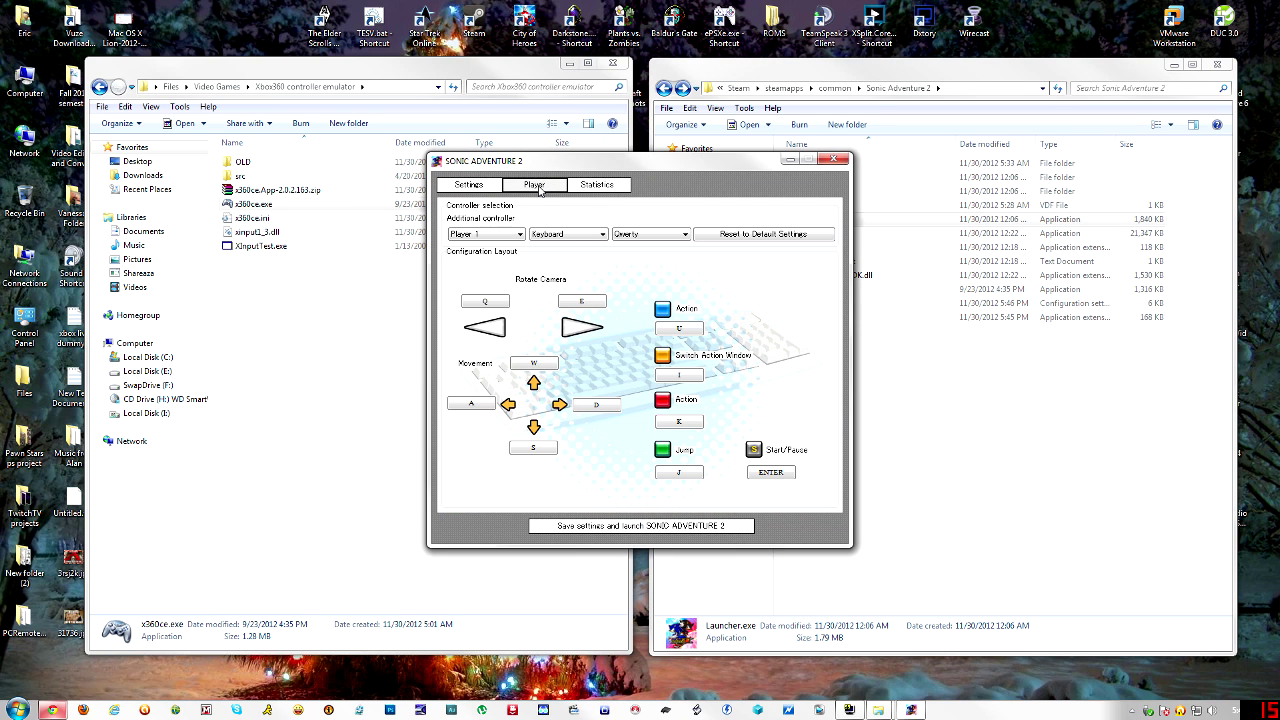
left_click(572, 238)
left_click(578, 234)
left_click(836, 161)
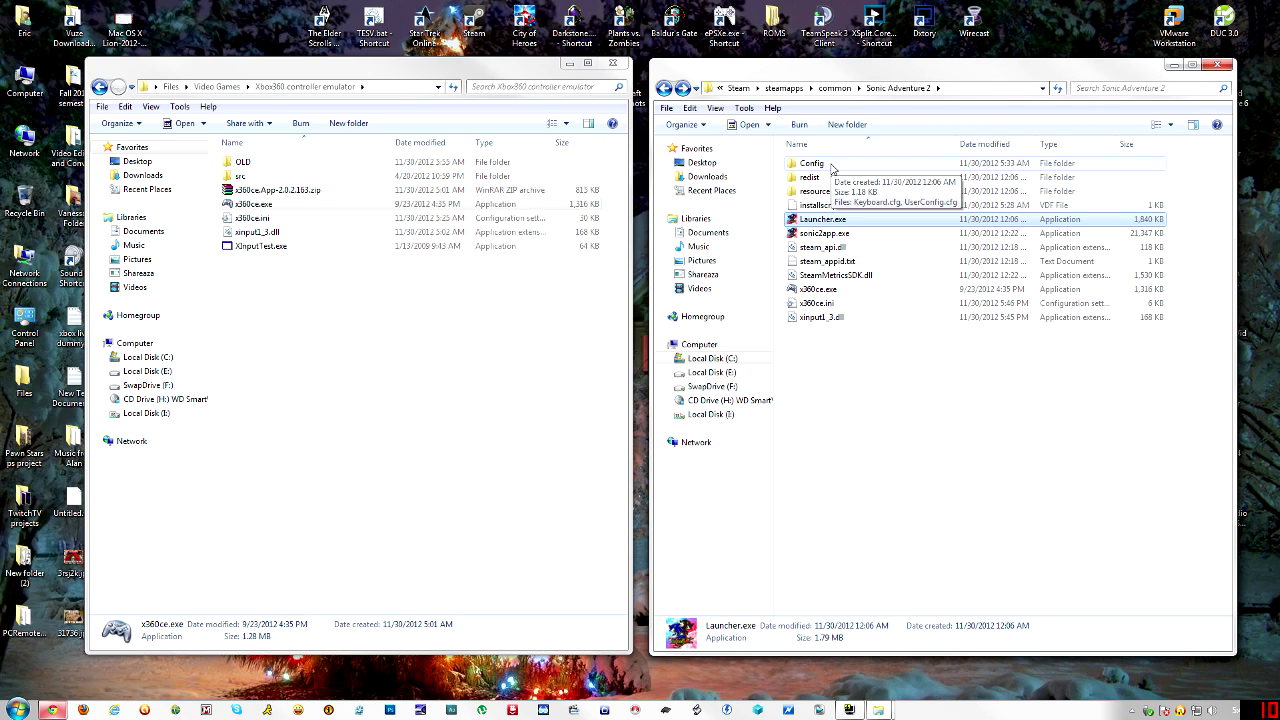
Reopen Keyboard.cfg from the Config folder to check the first player's InputWay value.
double_click(828, 164)
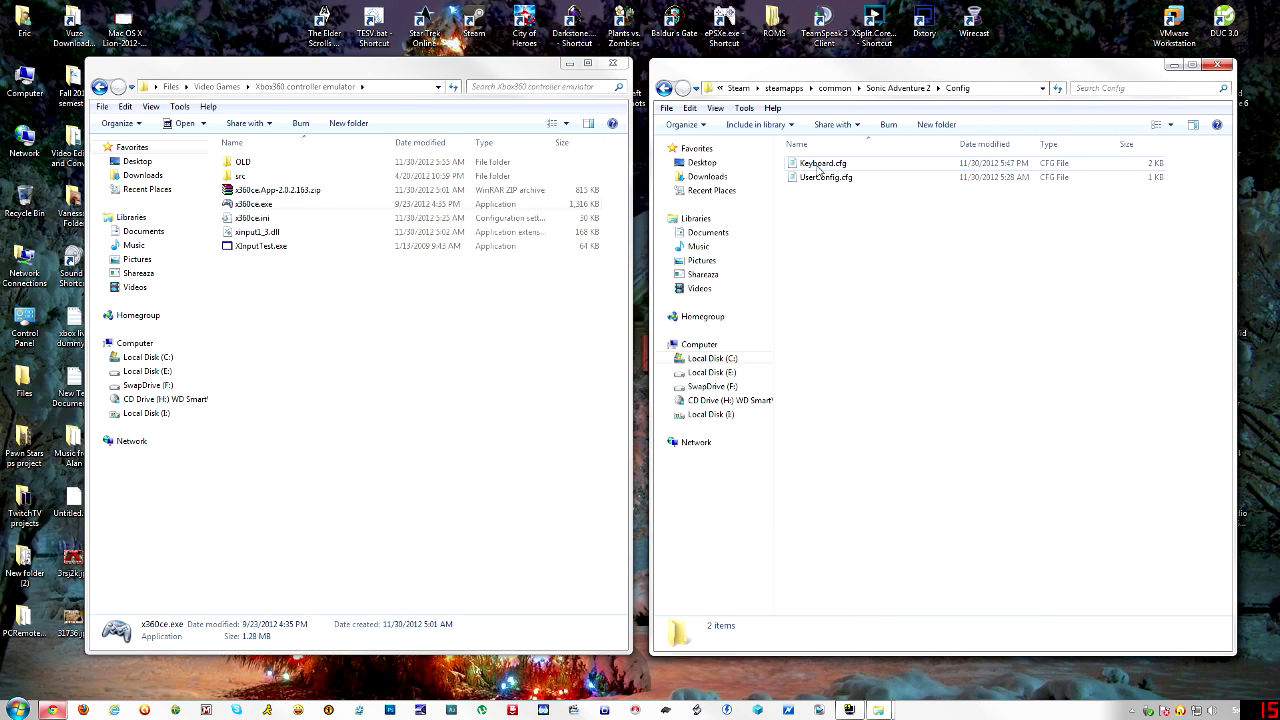
double_click(820, 163)
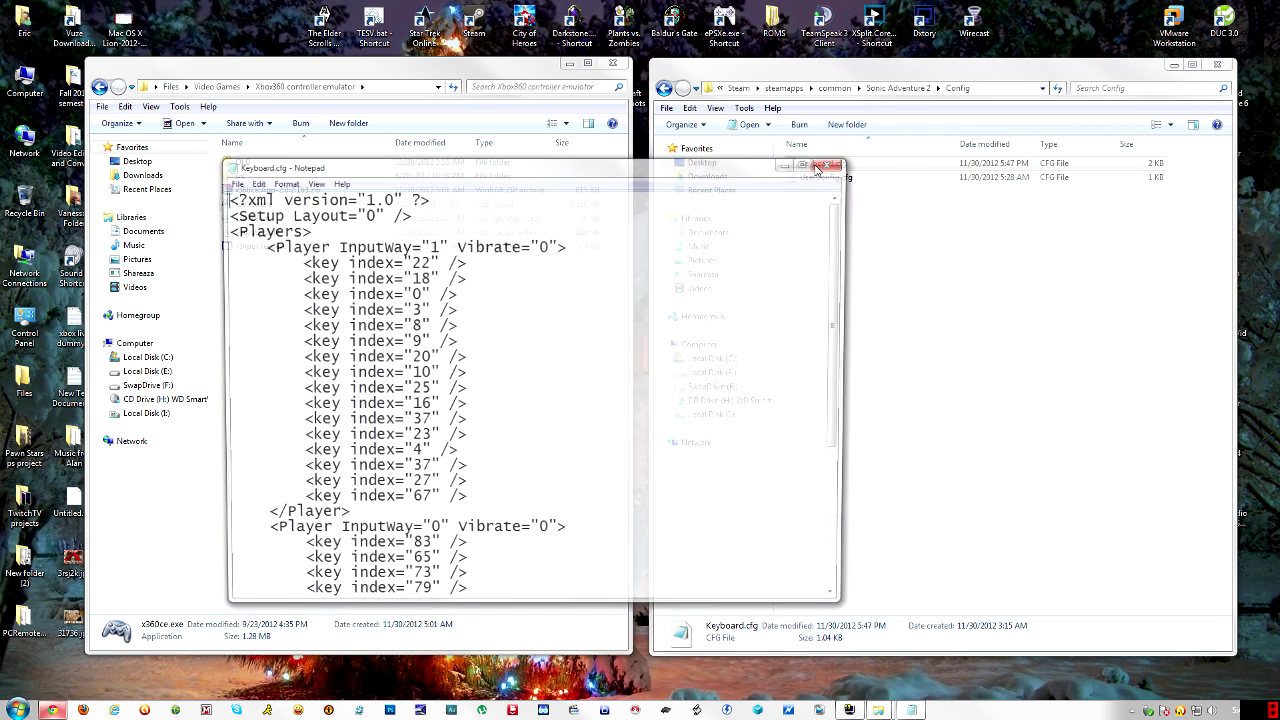
Re-enter 1 as the first player's InputWay value in Keyboard.cfg.
double_click(434, 246)
double_click(434, 246)
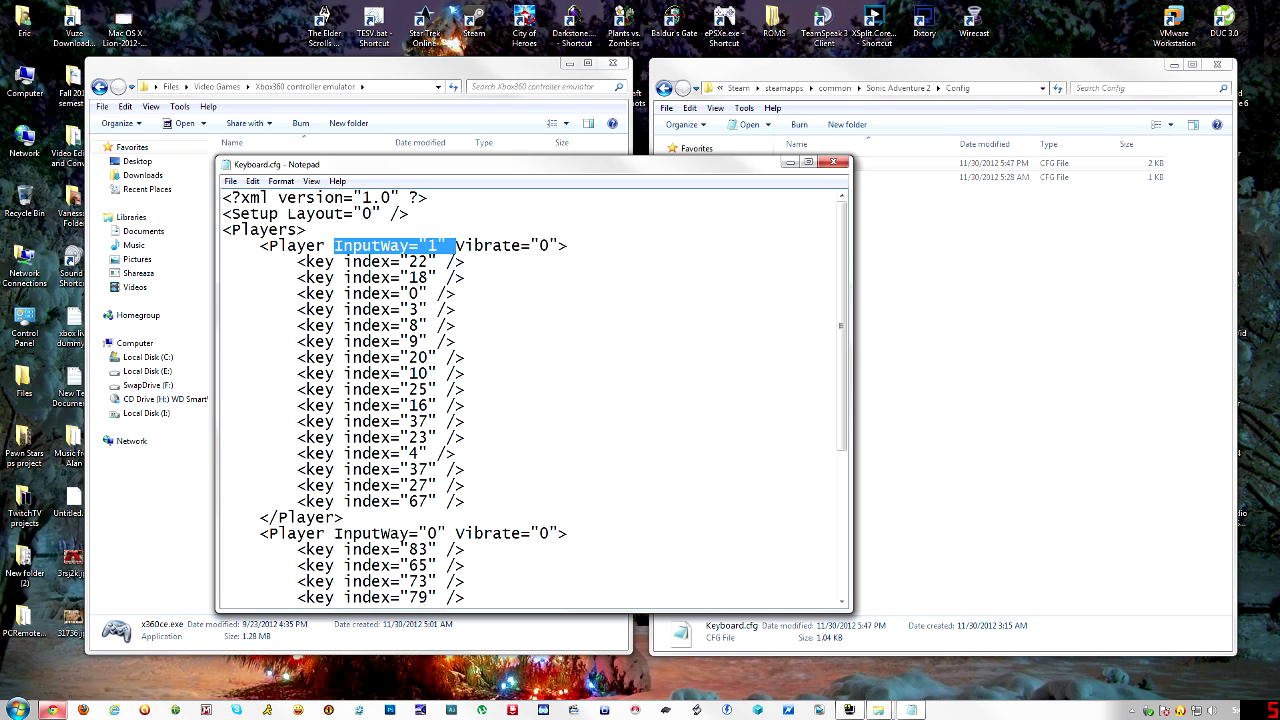
key("Left")
key("shift+Right")
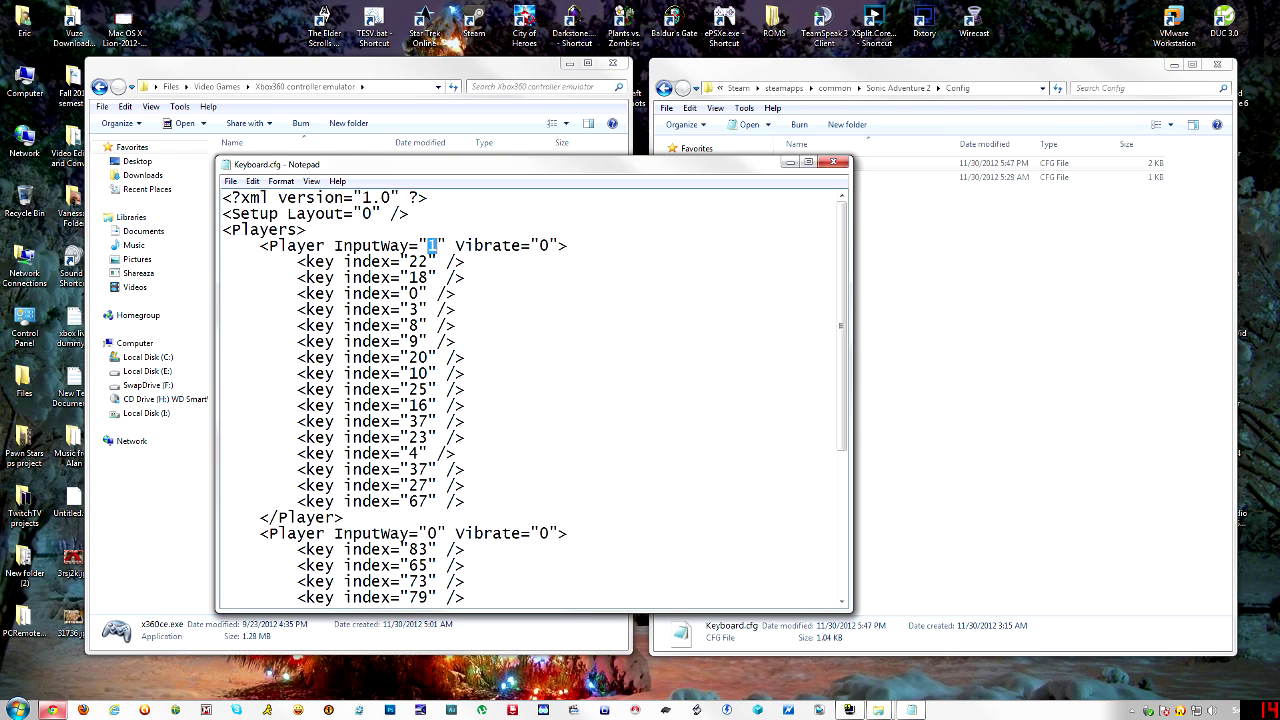
key("shift+Right")
key("shift+Left")
key("shift+Left")
key("shift+Right")
type("0")
key("BackSpace")
type("1")
Save and close Keyboard.cfg, and return to the Sonic Adventure 2 folder.
left_click(231, 186)
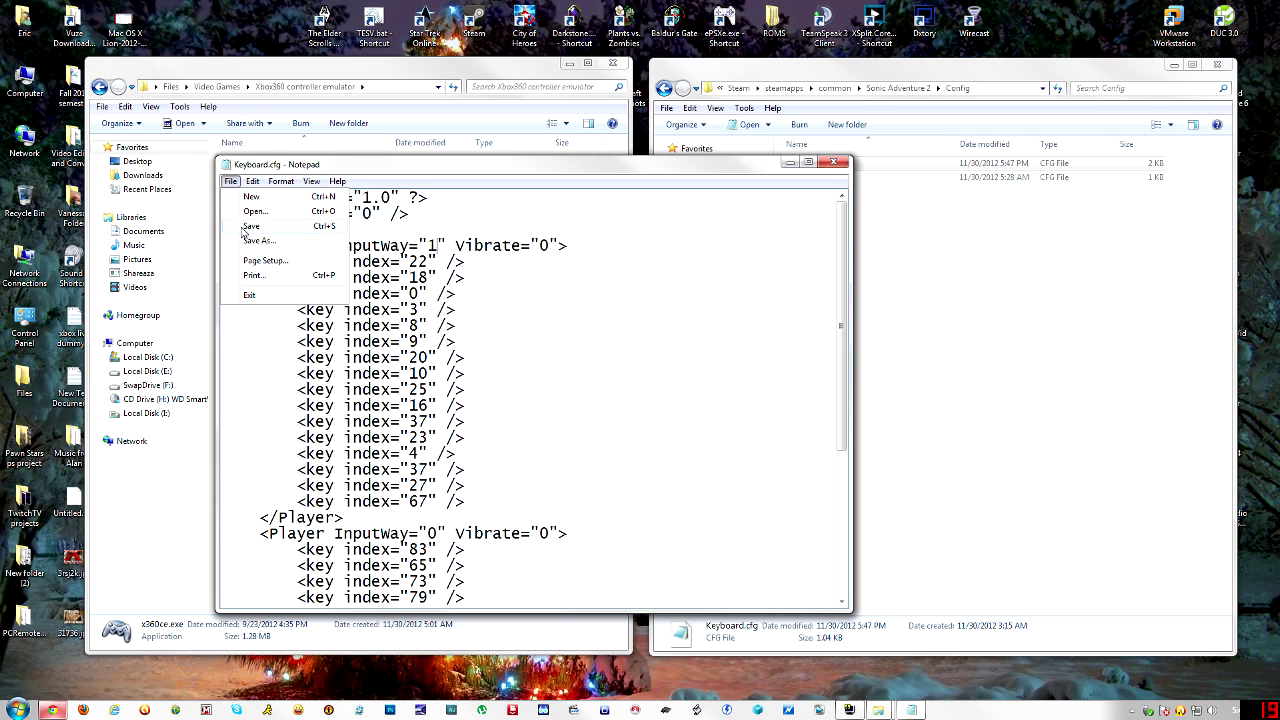
left_click(245, 229)
left_click(834, 162)
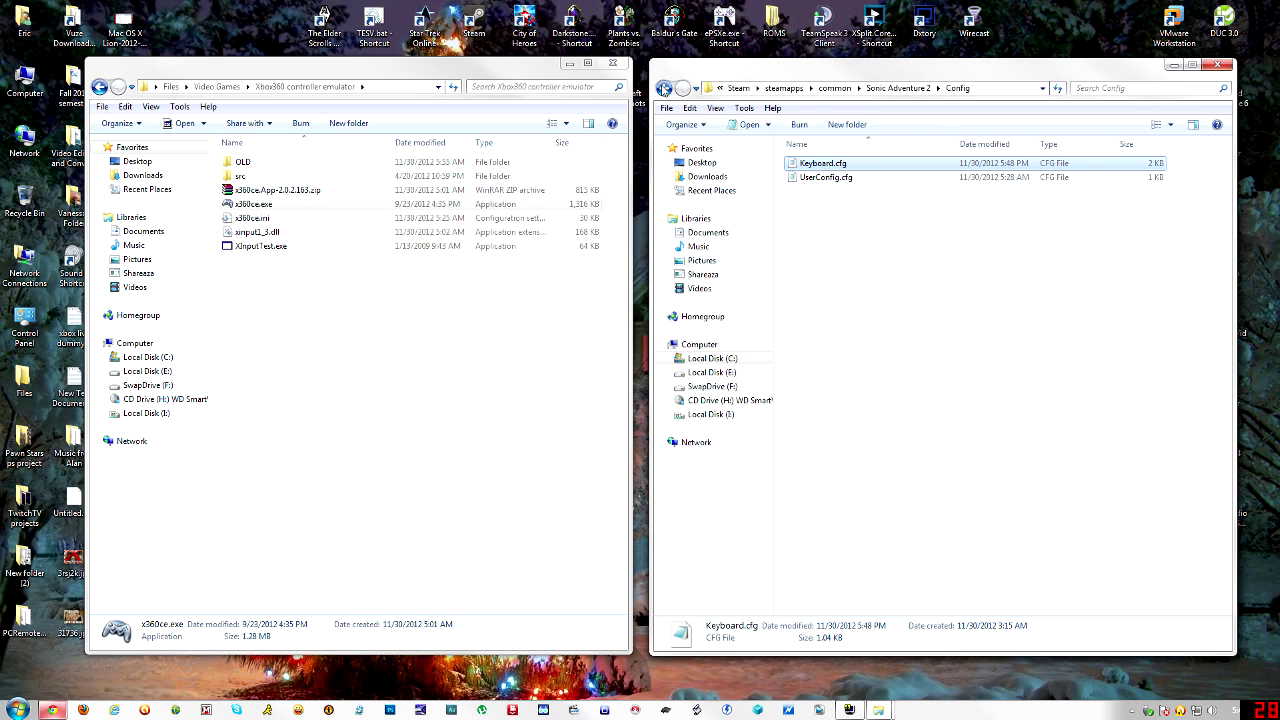
left_click(663, 88)
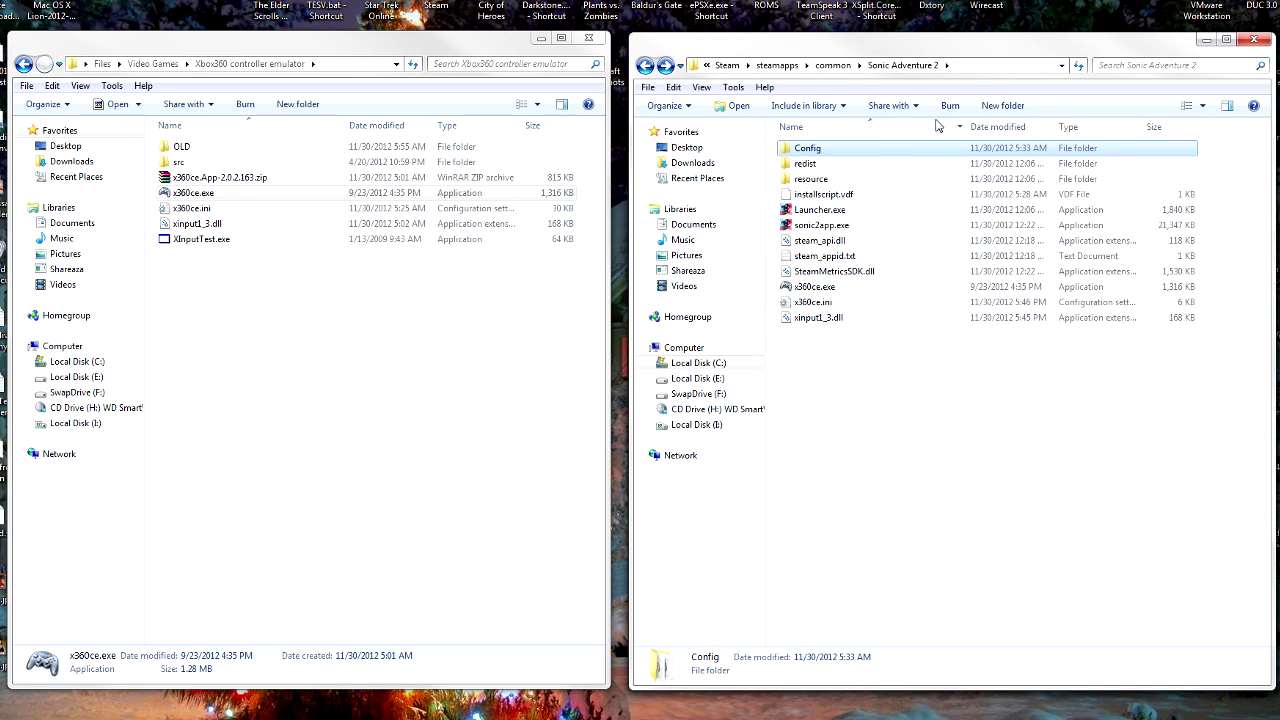
double_click(810, 150)
left_click(644, 65)
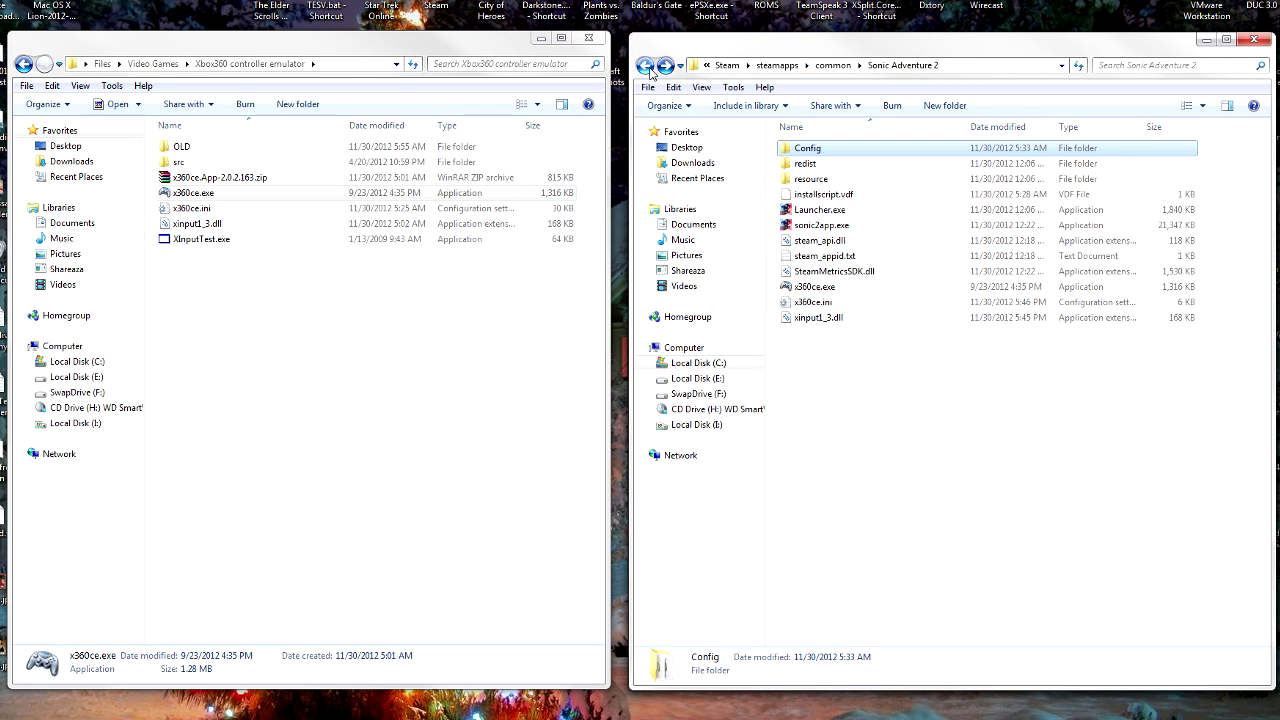
Run Launcher.exe again to examine Player 1's available controller types, then close the launcher.
left_click(835, 212)
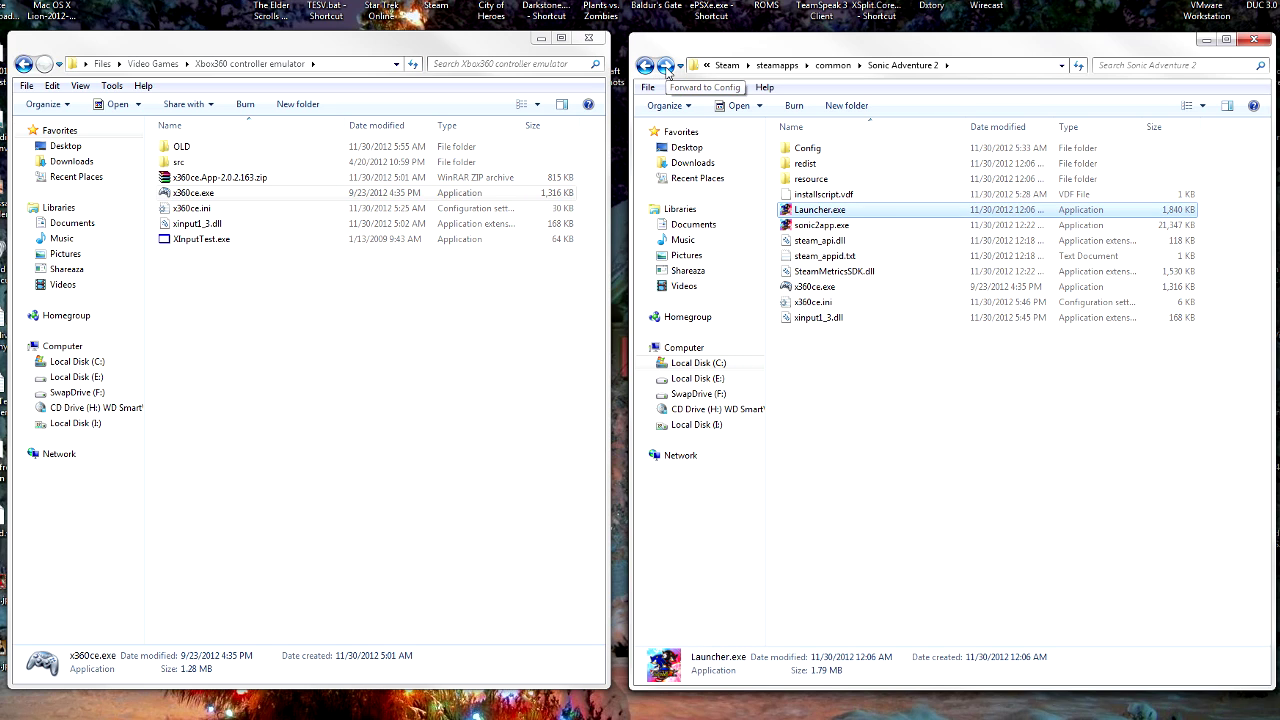
double_click(825, 212)
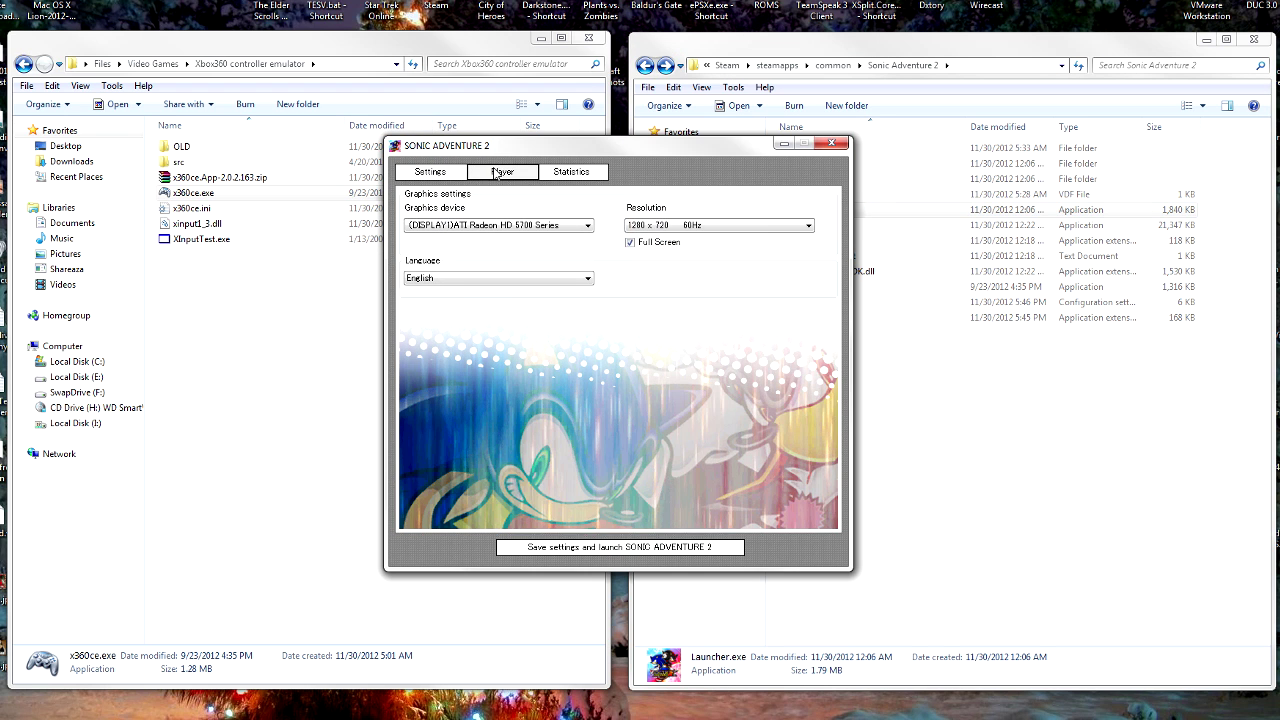
left_click(495, 173)
left_click(528, 226)
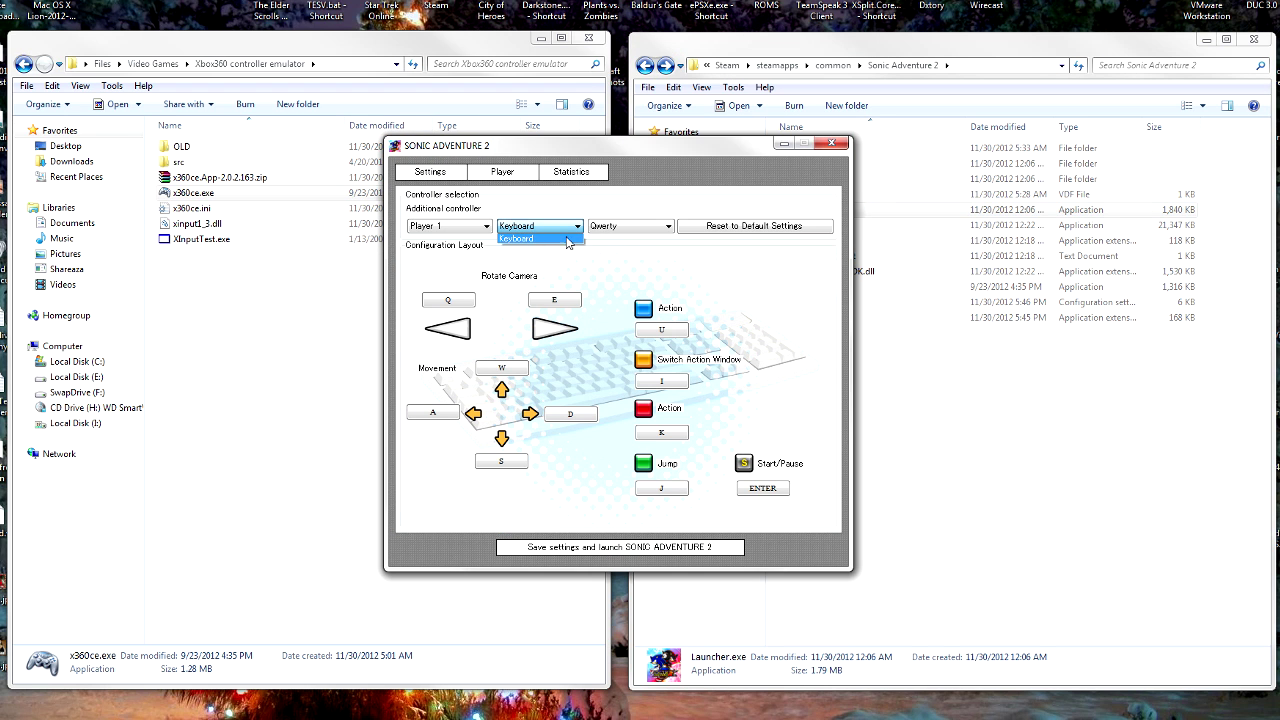
left_click(829, 146)
left_click(829, 146)
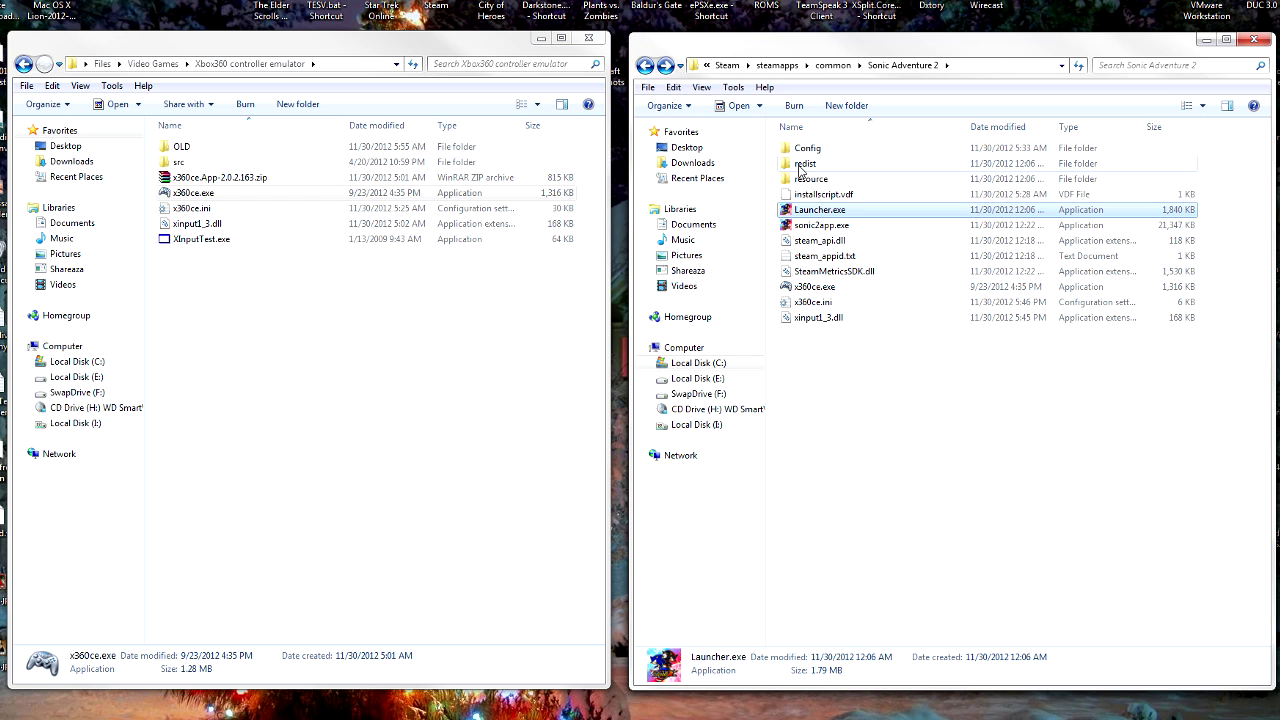
Check the first player's InputWay value in the Config folder's Keyboard.cfg, then close the file and return to the game folder.
double_click(805, 149)
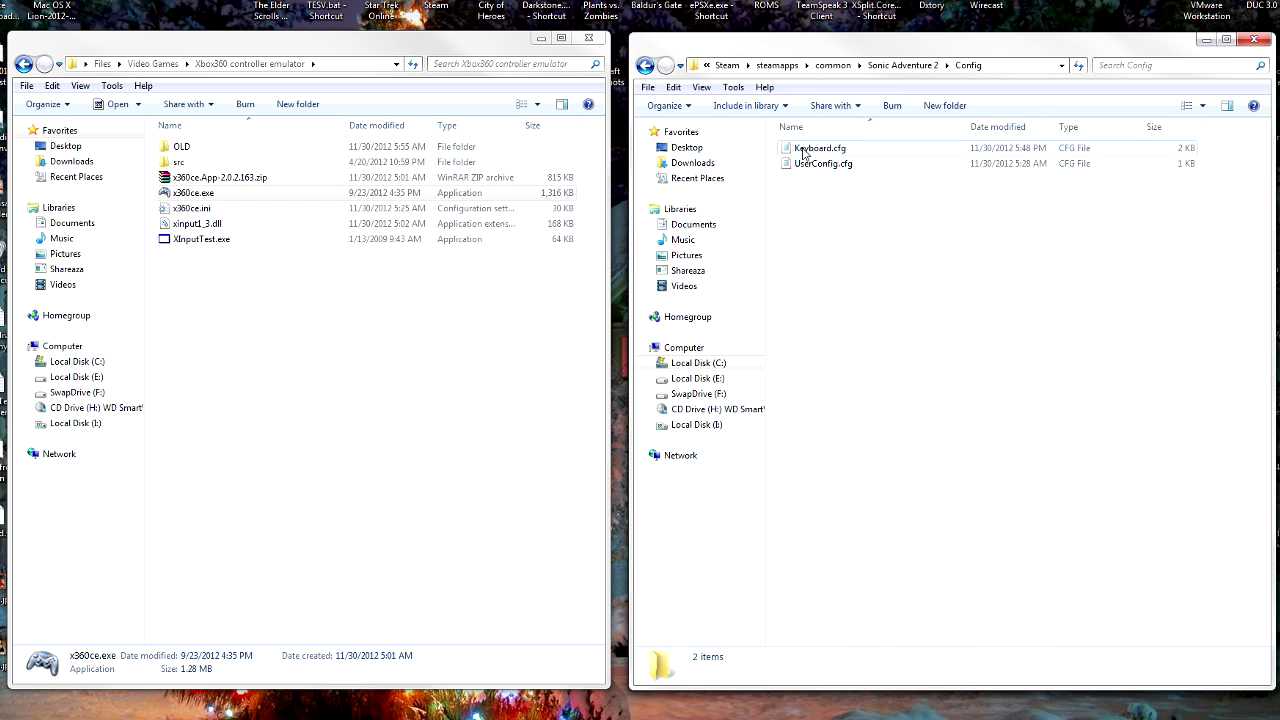
double_click(805, 149)
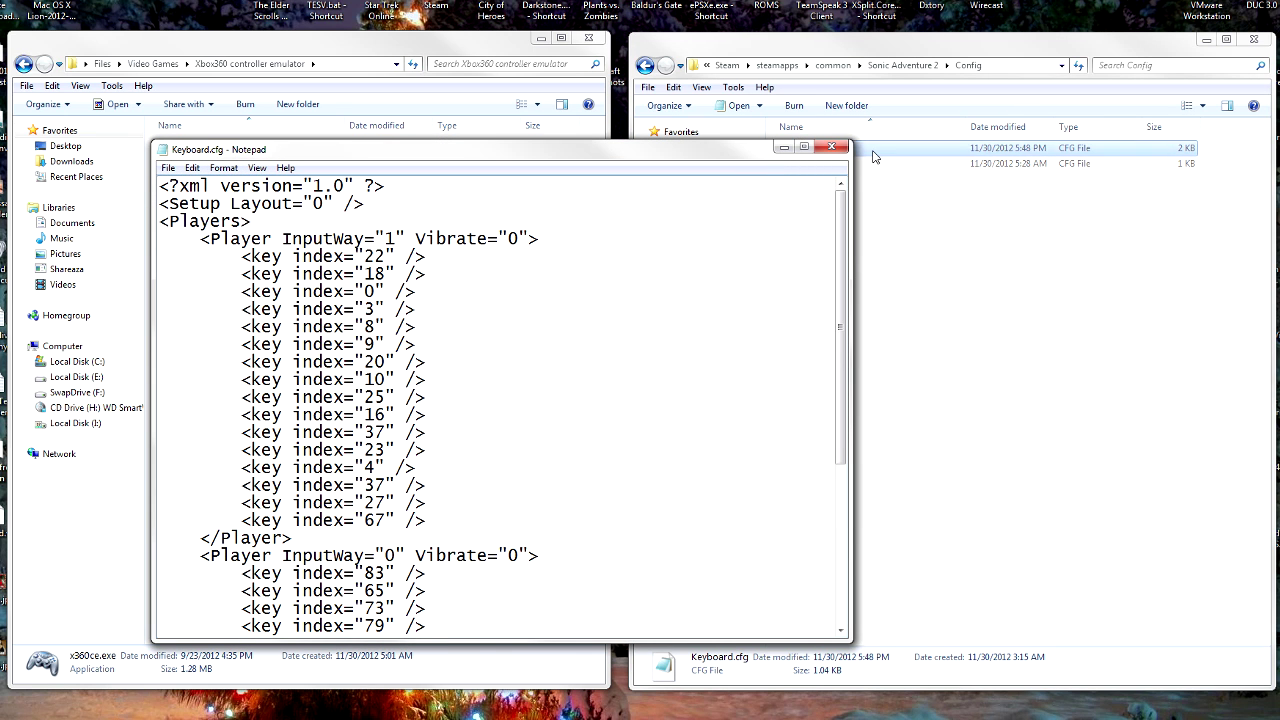
left_click(831, 147)
left_click(645, 65)
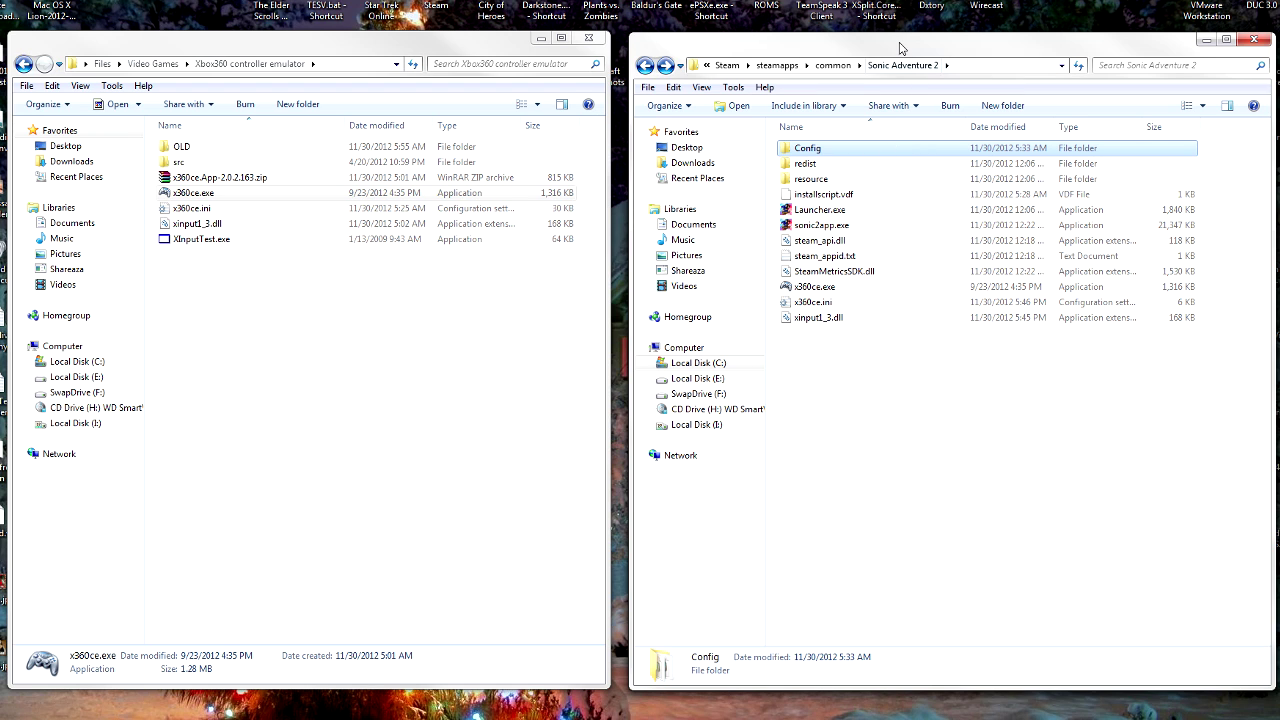
Rearrange the Sonic Adventure 2 and Xbox360 controller emulator folder windows side by side.
left_click_drag(903, 43, 820, 197)
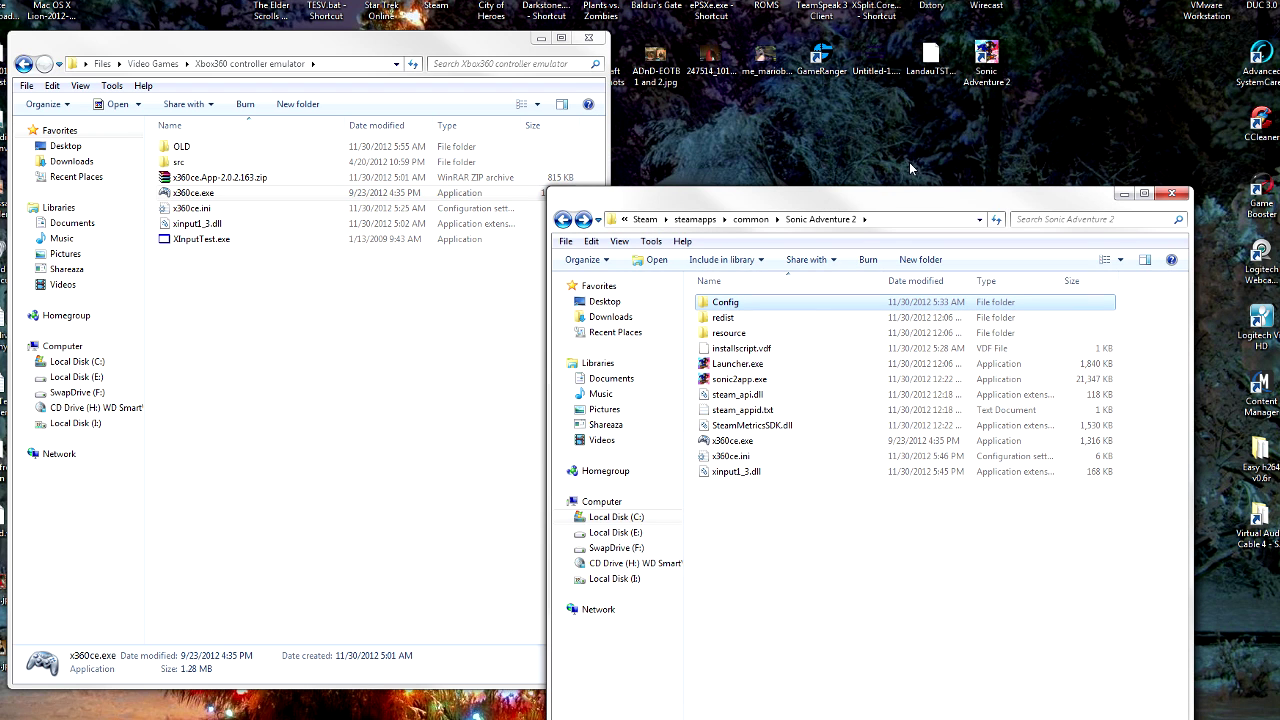
left_click_drag(870, 200, 918, 50)
left_click_drag(474, 46, 446, 53)
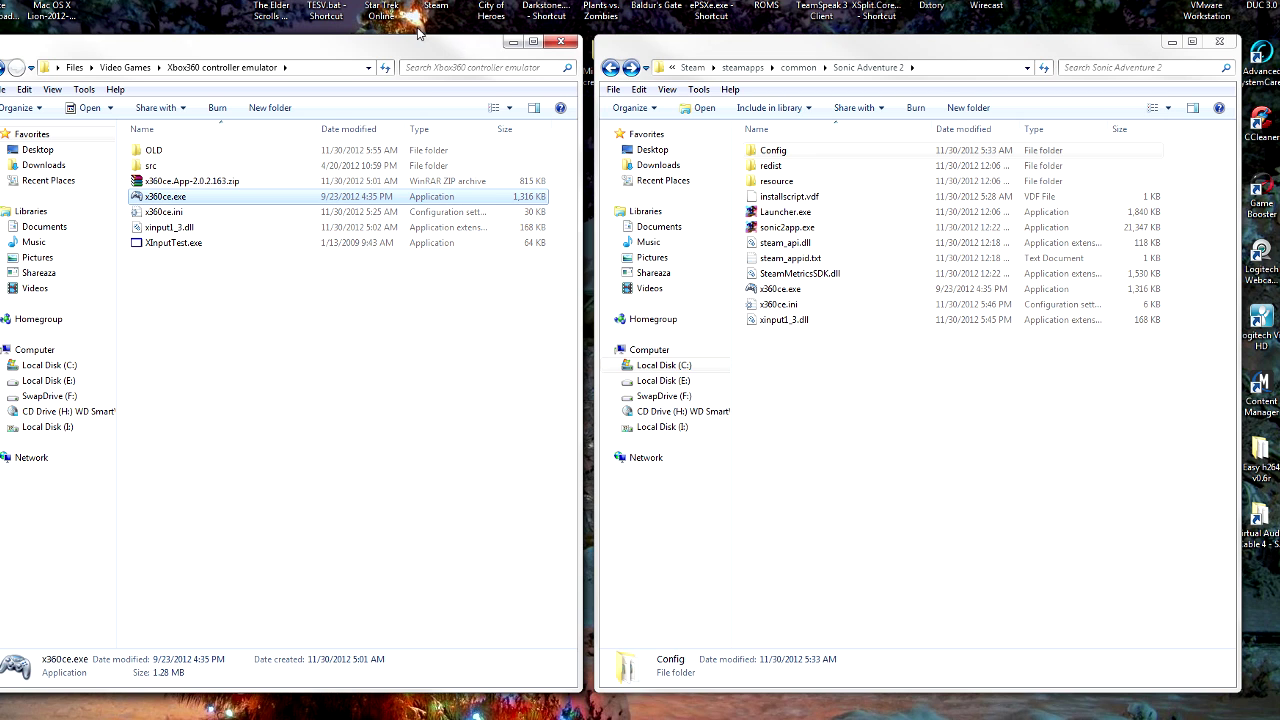
Review Keyboard.cfg from the Config folder once more, close it, and go back to the Sonic Adventure 2 folder.
double_click(774, 151)
double_click(774, 151)
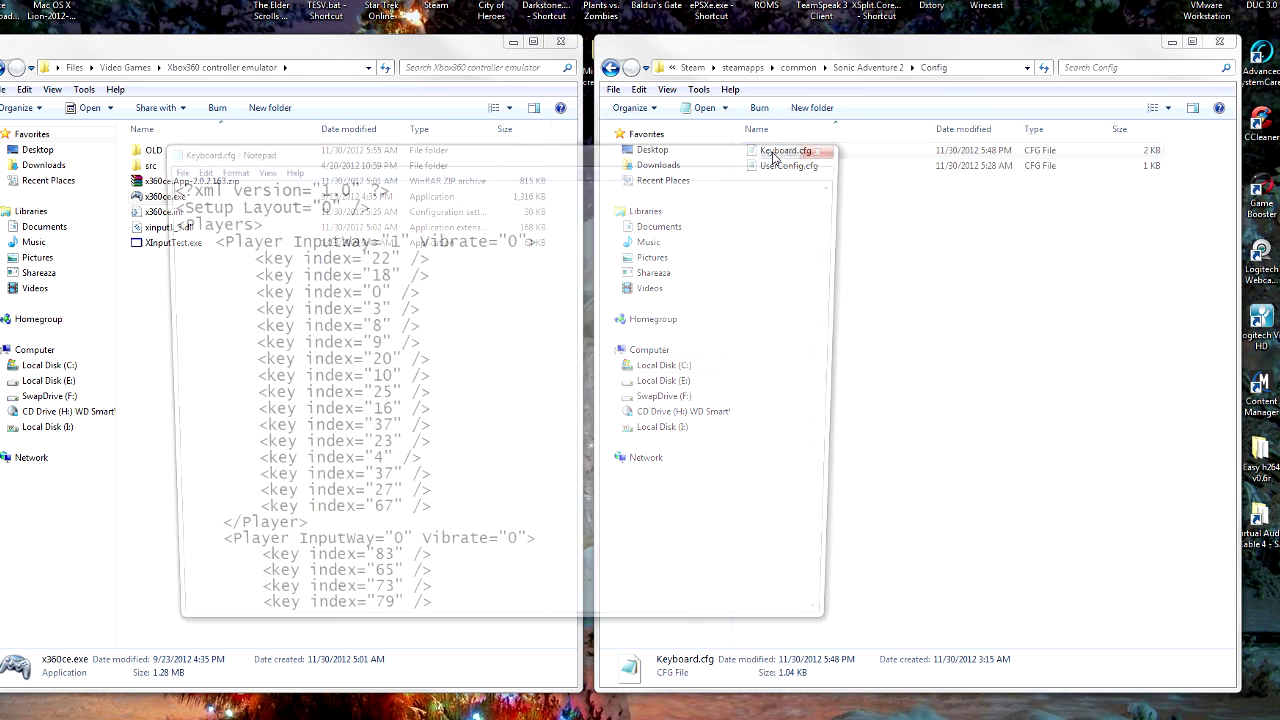
left_click(826, 138)
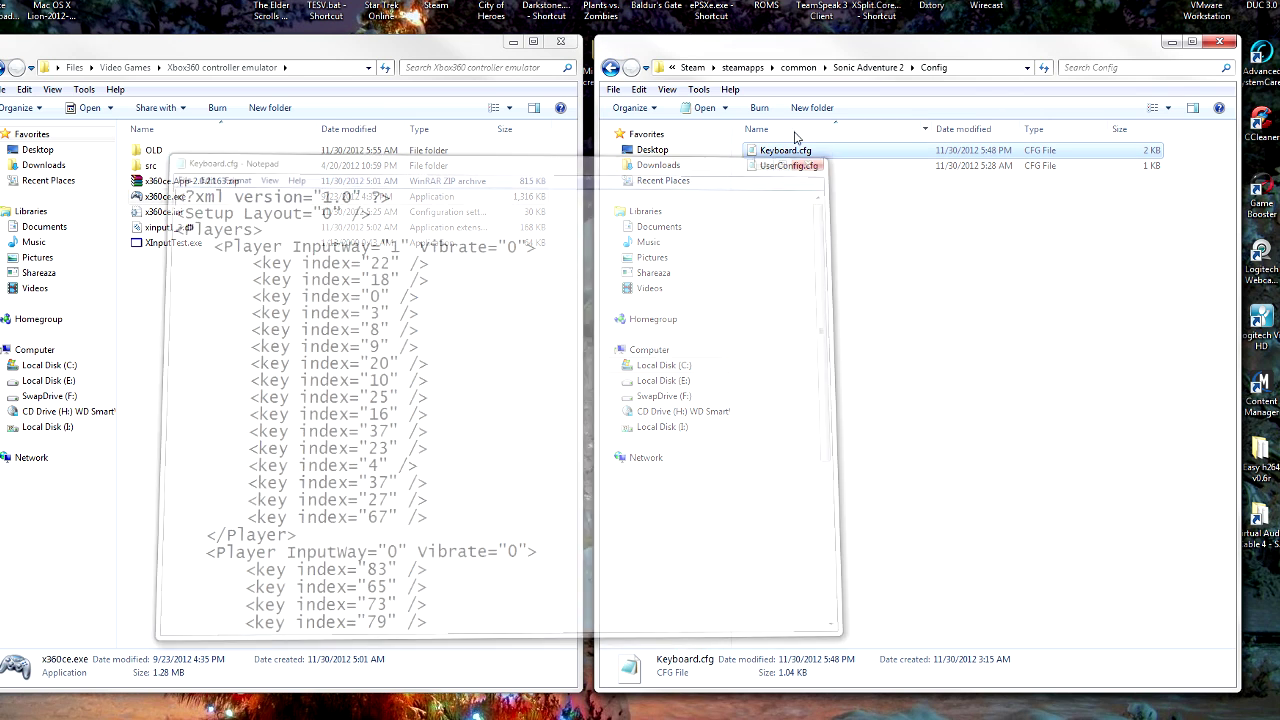
left_click(610, 67)
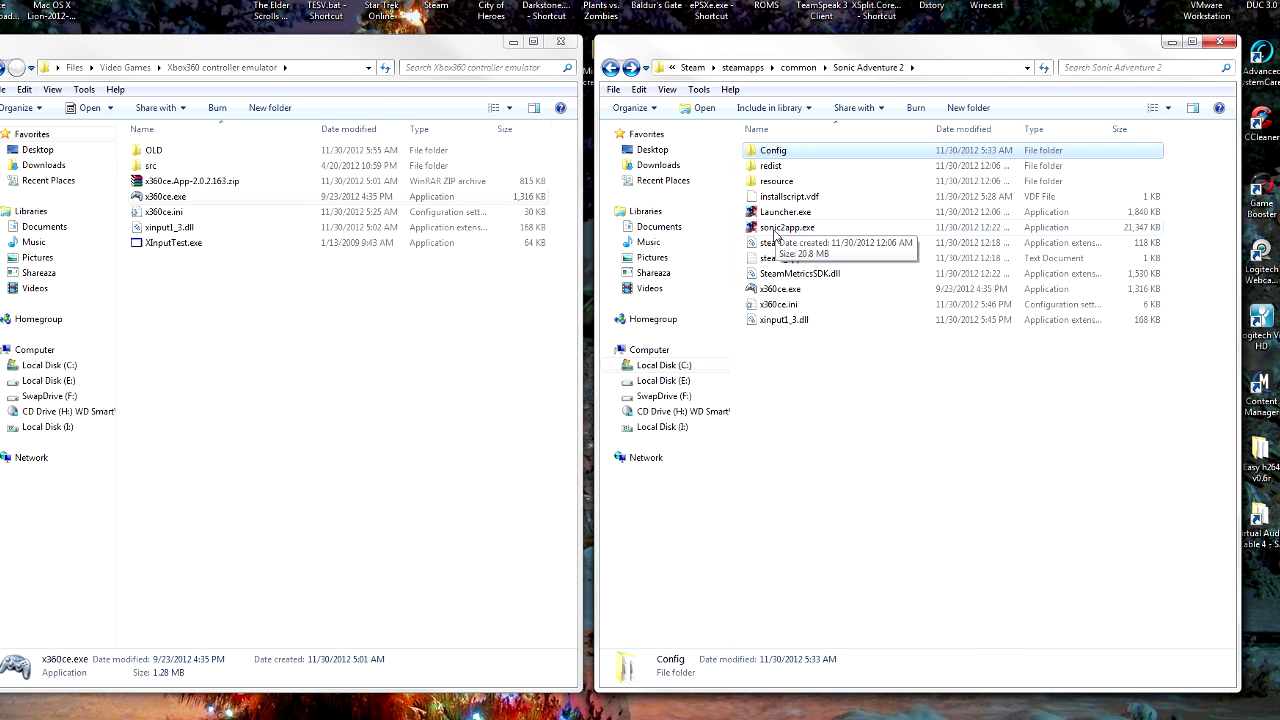
left_click(967, 445)
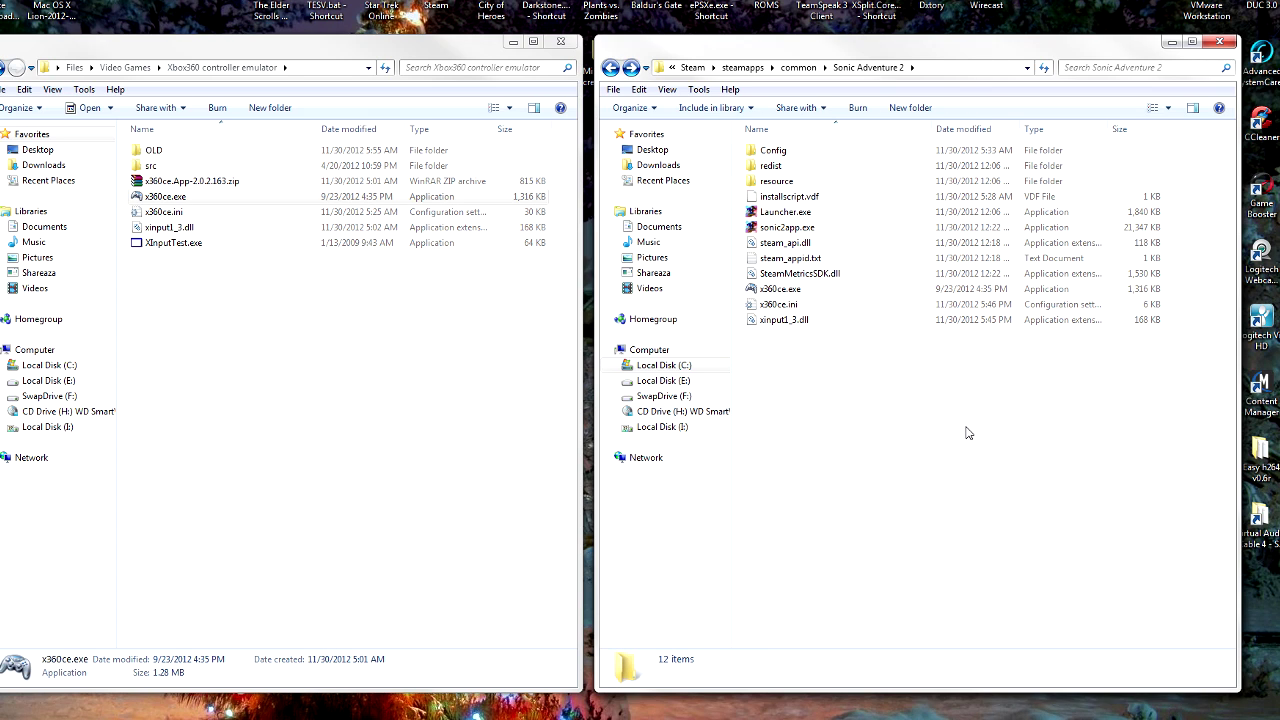